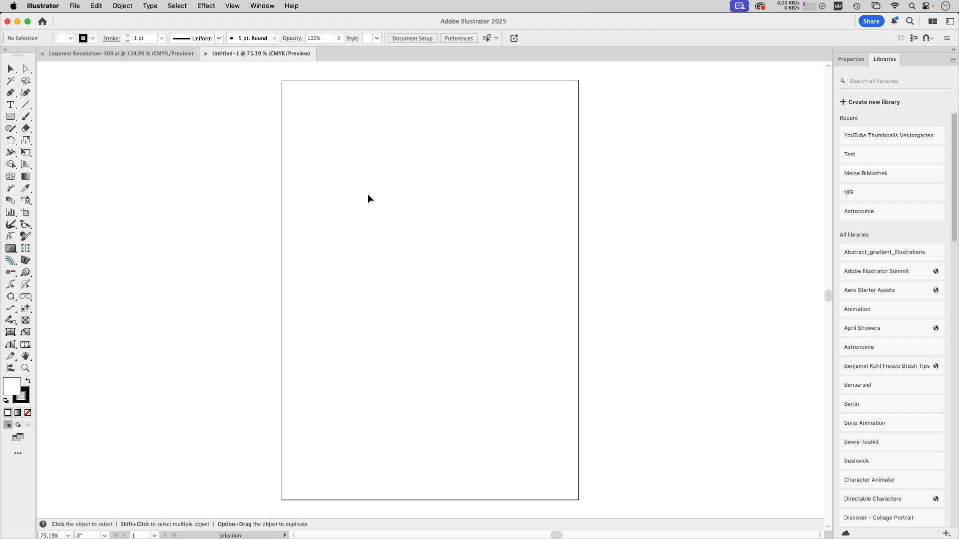
Fill the newly drawn rectangle with an orange swatch
click(208, 5)
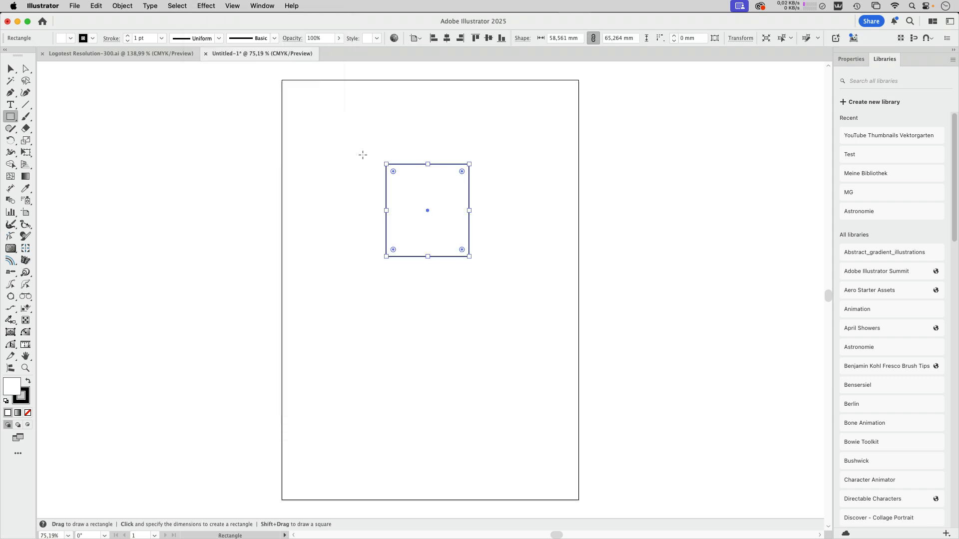
click(70, 38)
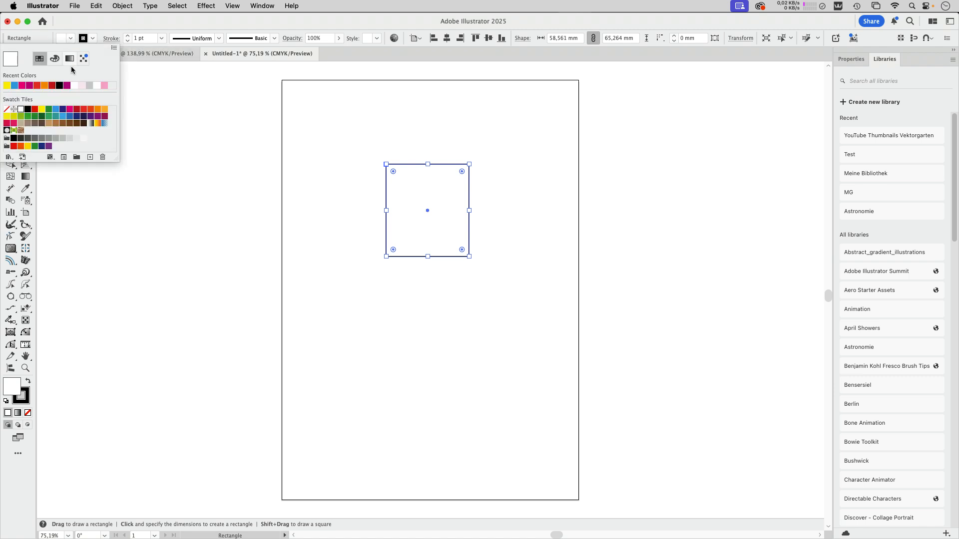
click(45, 86)
Apply a Drop Shadow effect to the orange rectangle
click(206, 6)
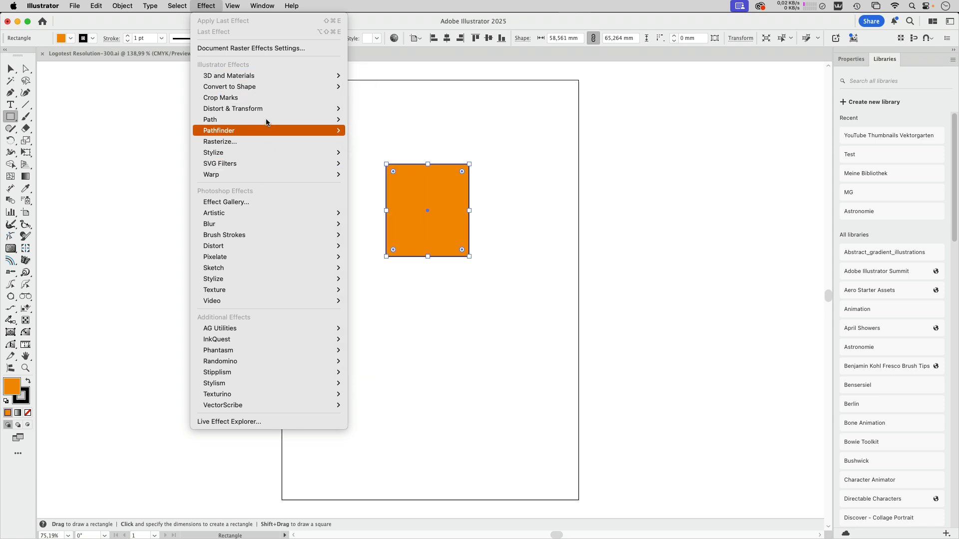
mouse_move(272, 79)
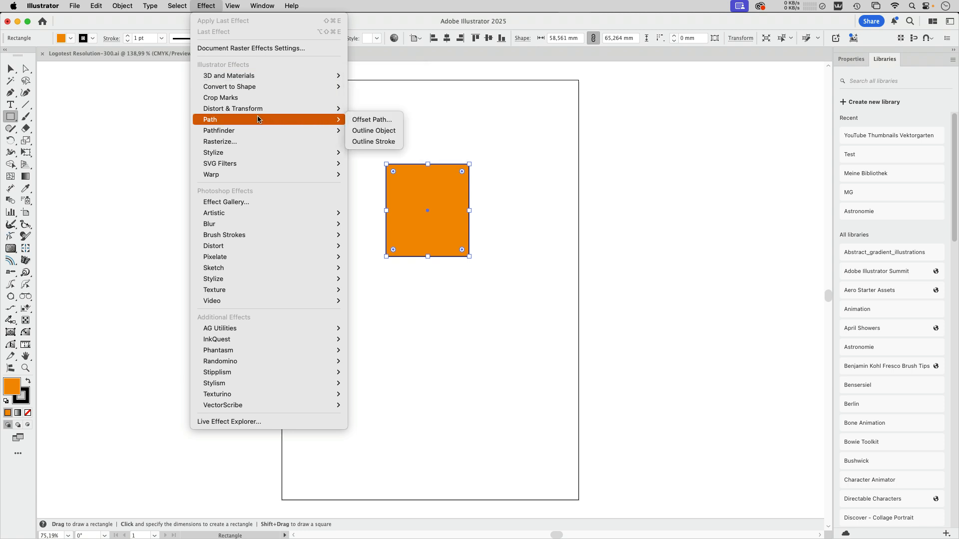
mouse_move(244, 131)
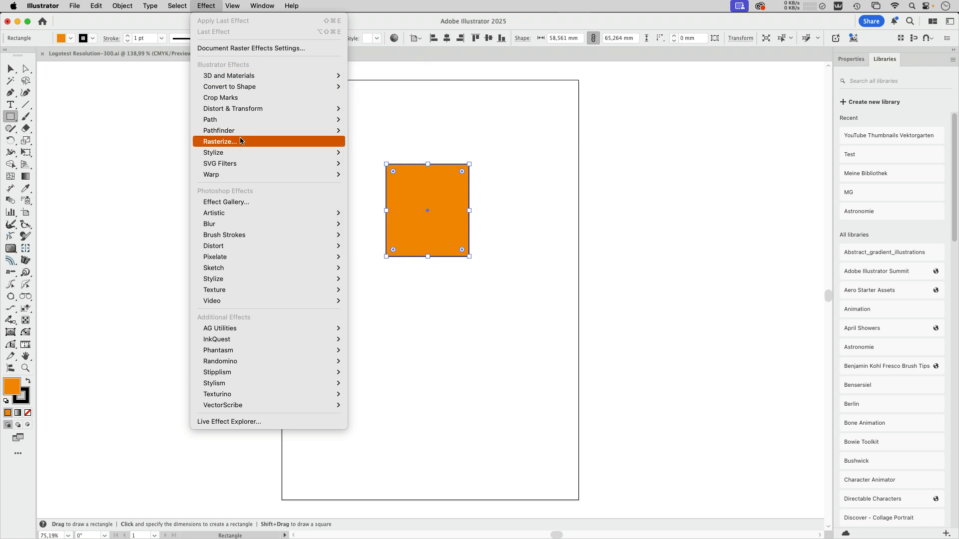
mouse_move(239, 152)
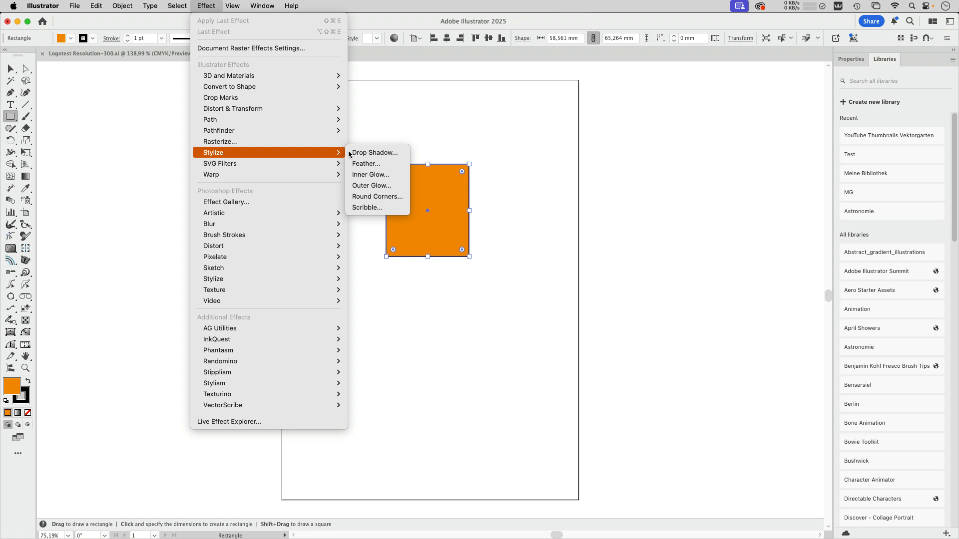
click(392, 153)
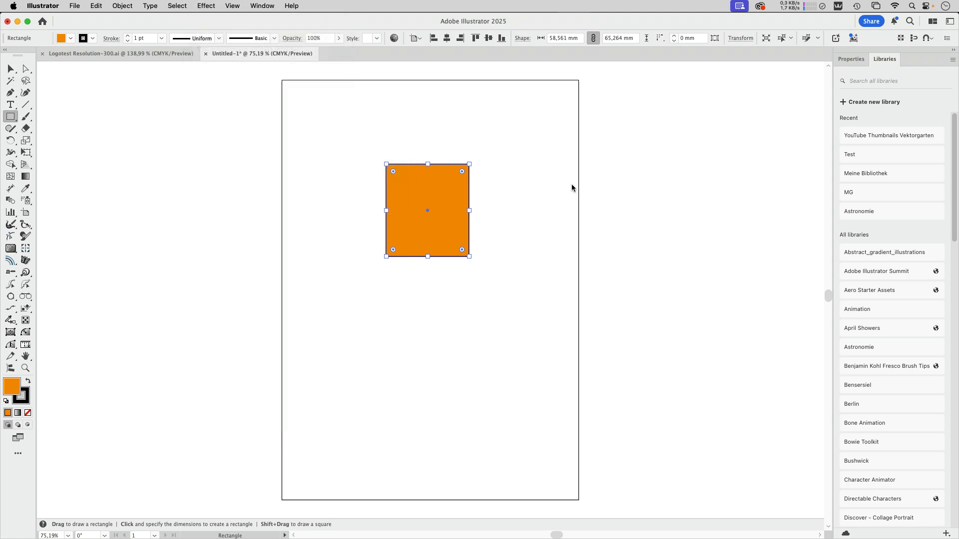
click(628, 351)
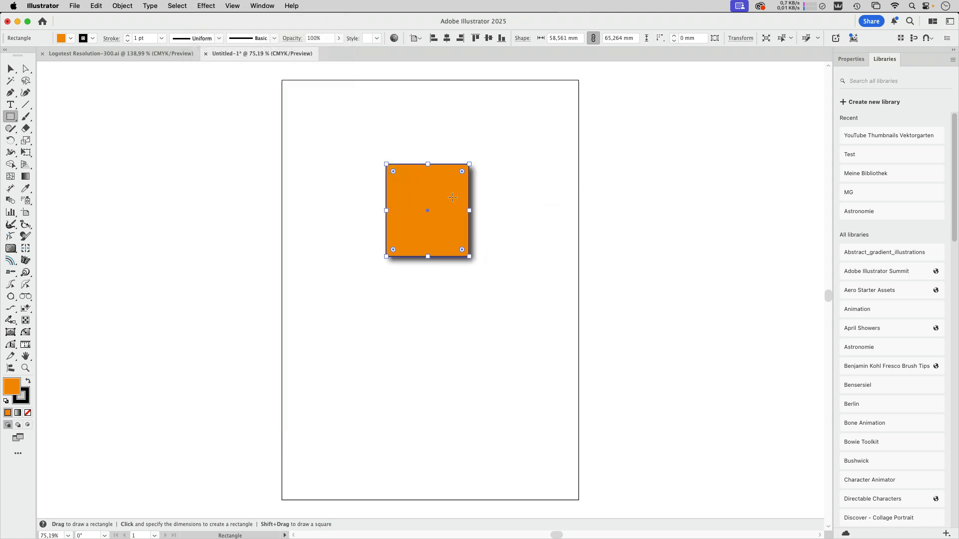
Deselect the rectangle and switch to Outline view and back to preview to inspect the shadow
click(11, 68)
click(409, 118)
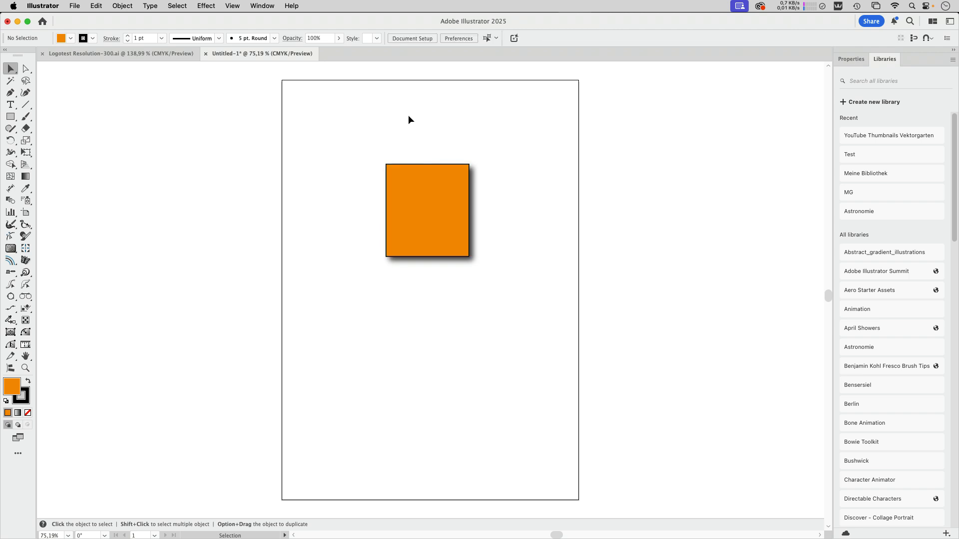
click(232, 6)
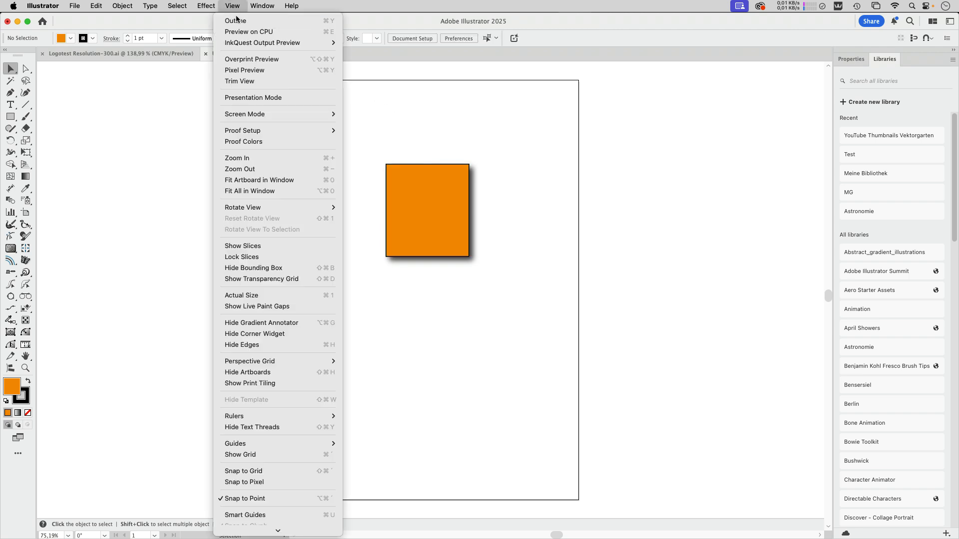
click(245, 20)
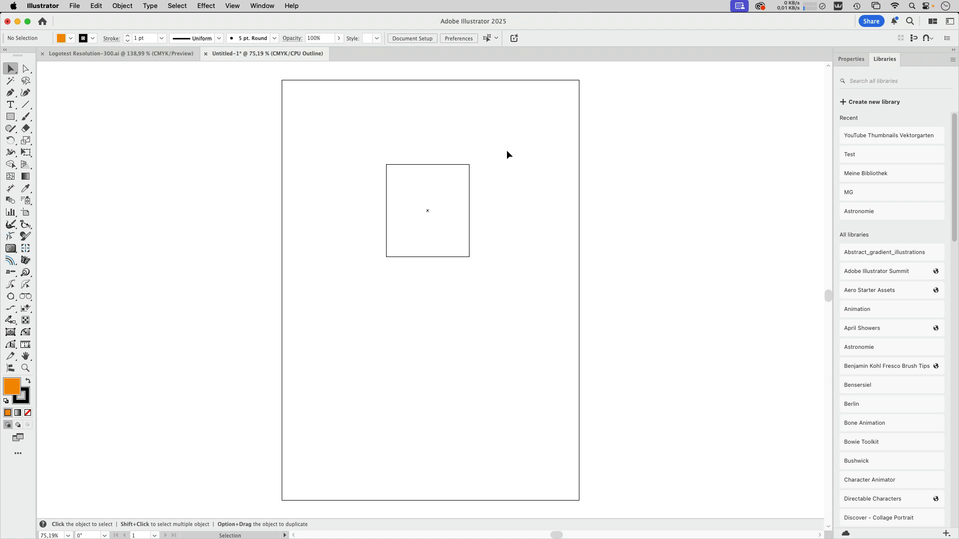
click(233, 6)
click(240, 21)
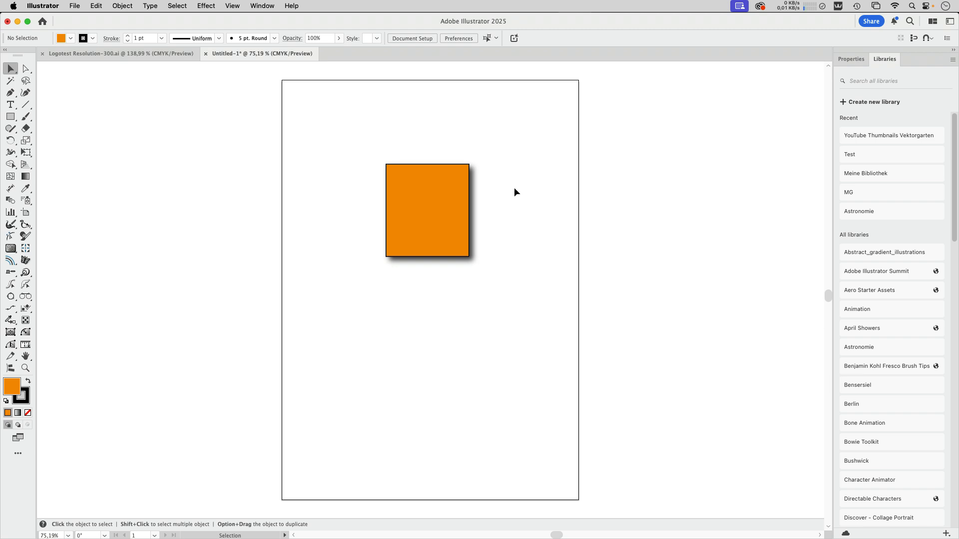
Open the Document Raster Effects Settings and examine the resolution options, cancelling without changes
scroll(546, 196, right, 4)
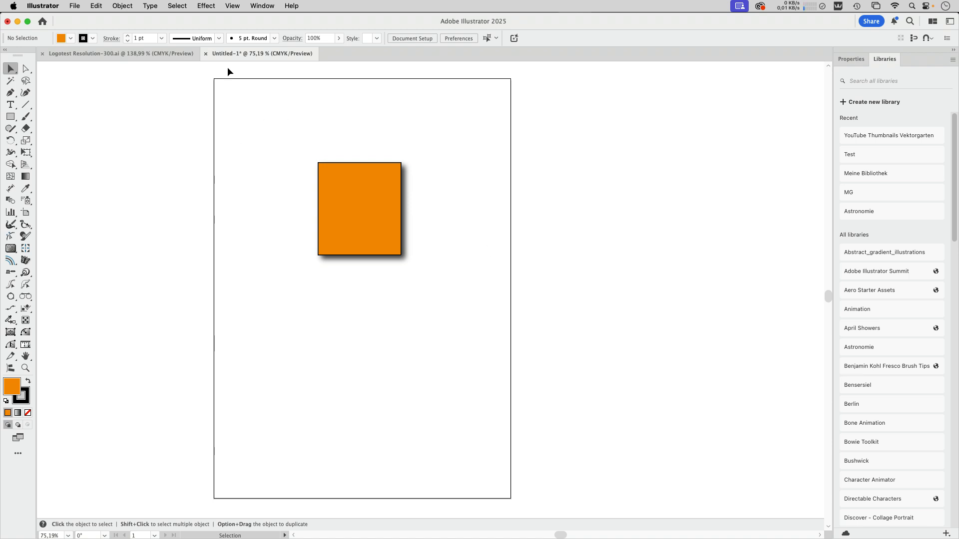
click(209, 7)
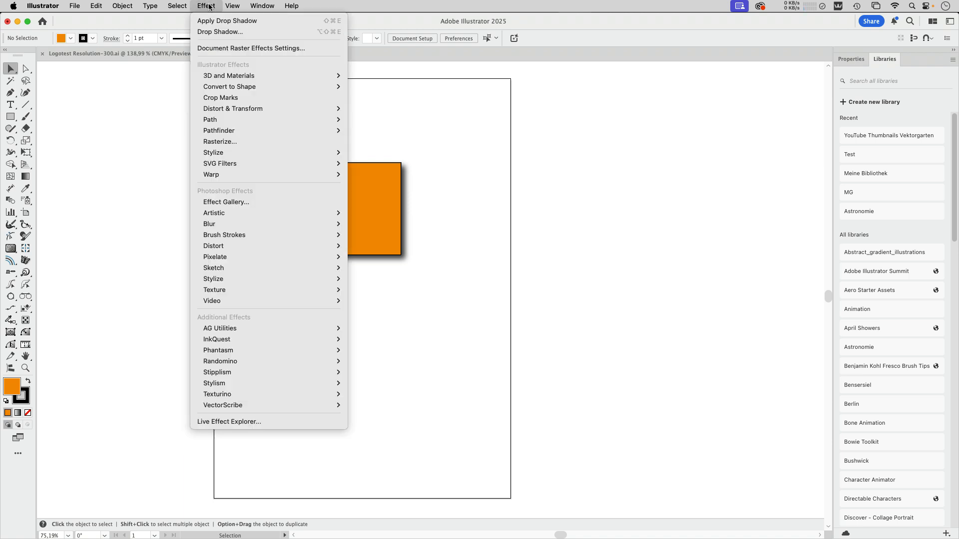
click(211, 47)
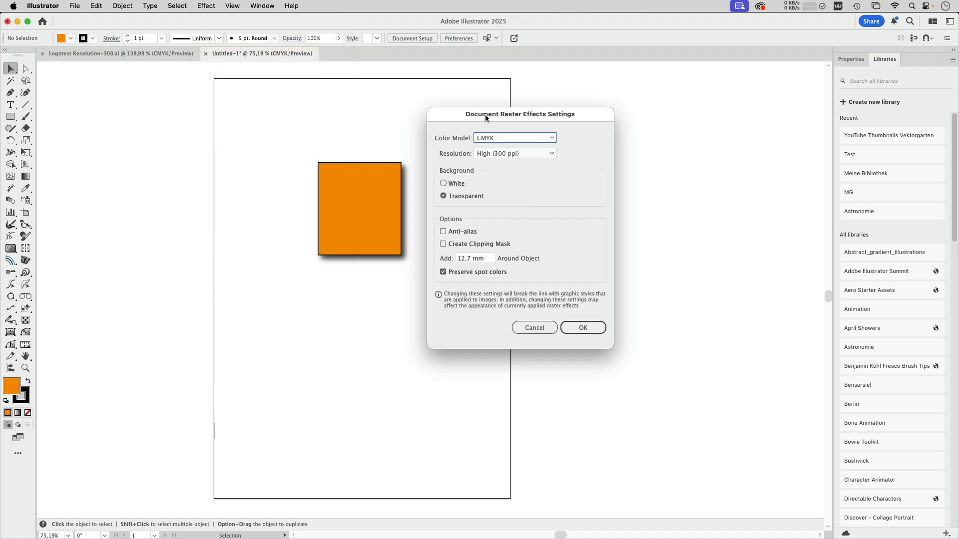
drag(486, 118, 590, 121)
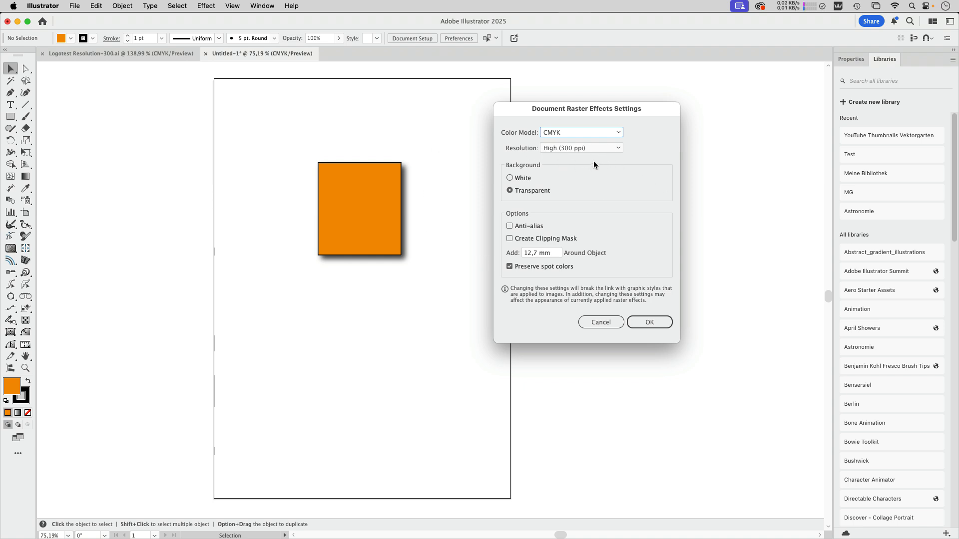
click(590, 148)
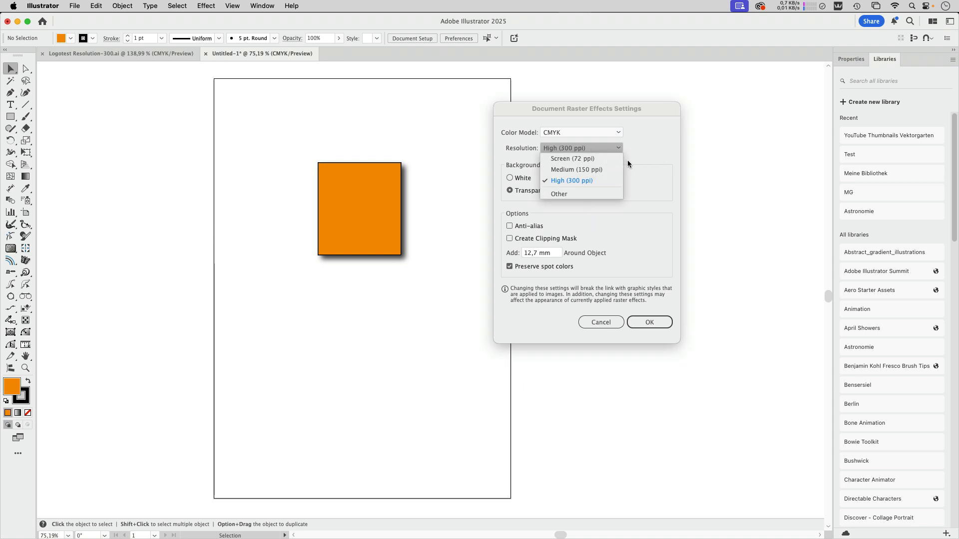
click(572, 193)
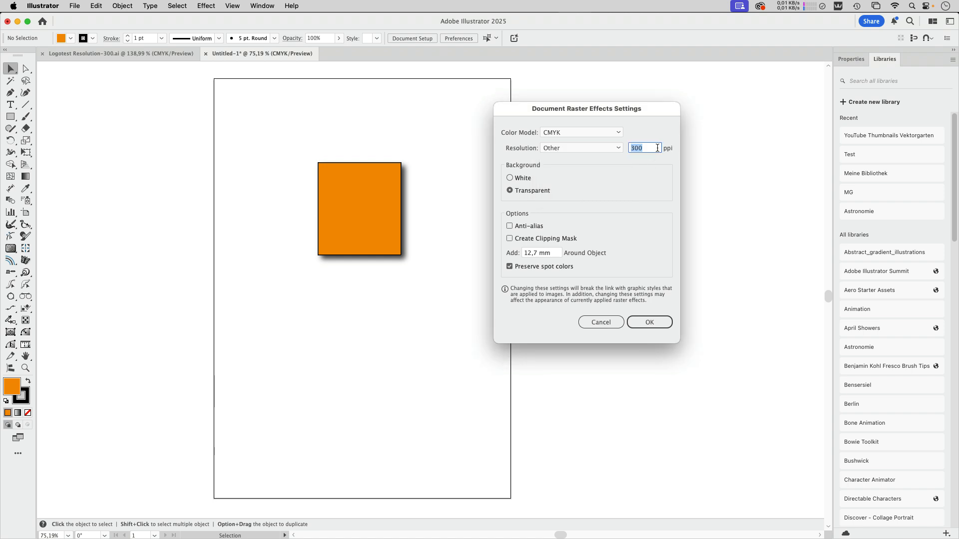
drag(659, 112, 691, 119)
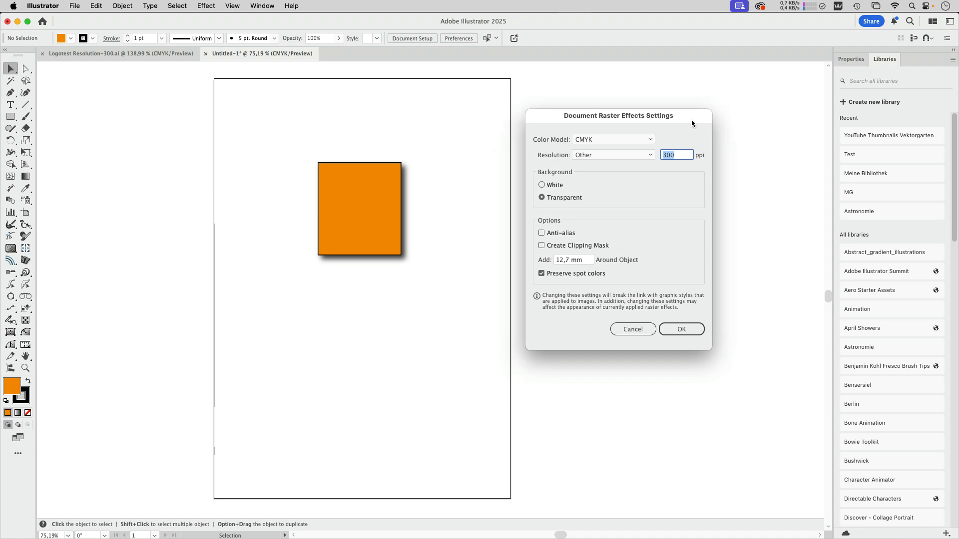
click(629, 331)
Switch to the Logotest Resolution-300.ai document, select the circle's top path and open the Appearance panel
click(115, 55)
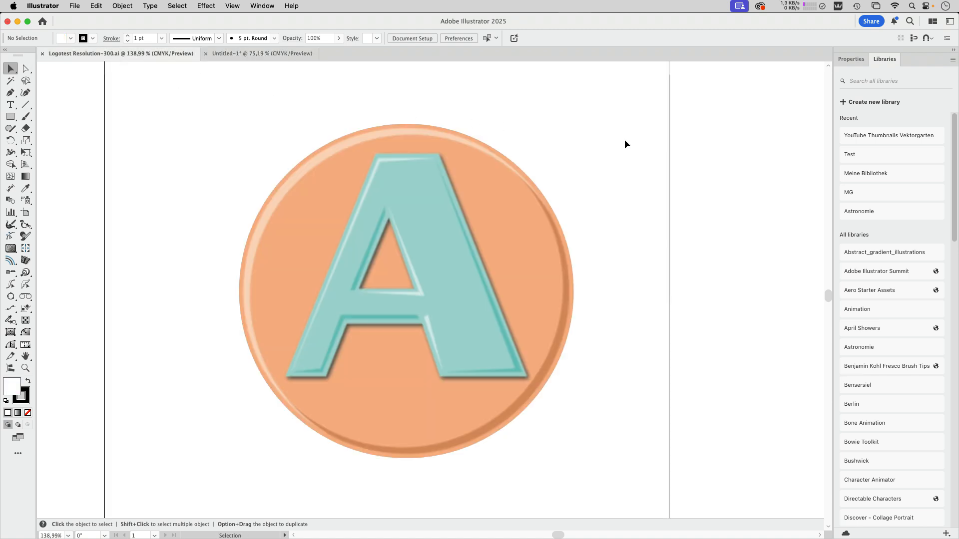
scroll(622, 145, down, 3)
scroll(622, 145, right, 3)
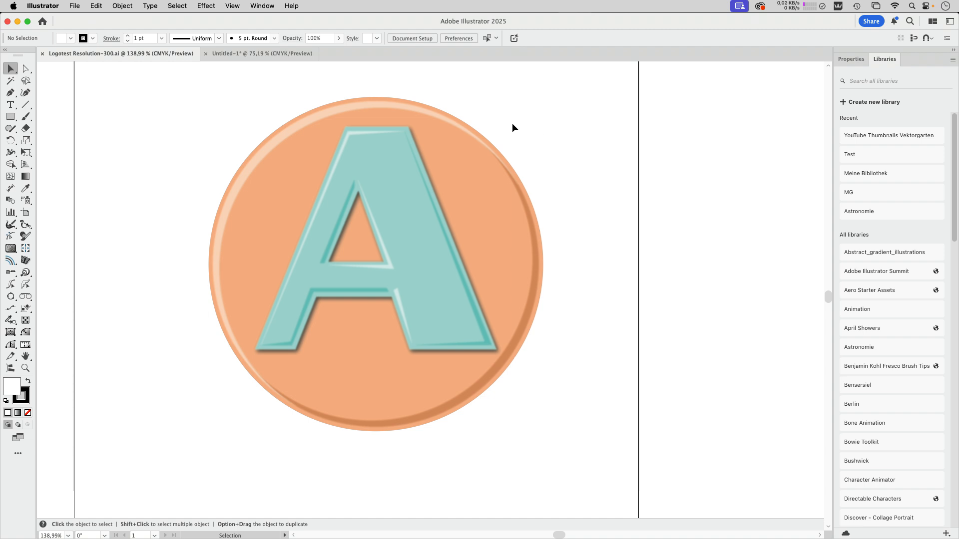
click(414, 107)
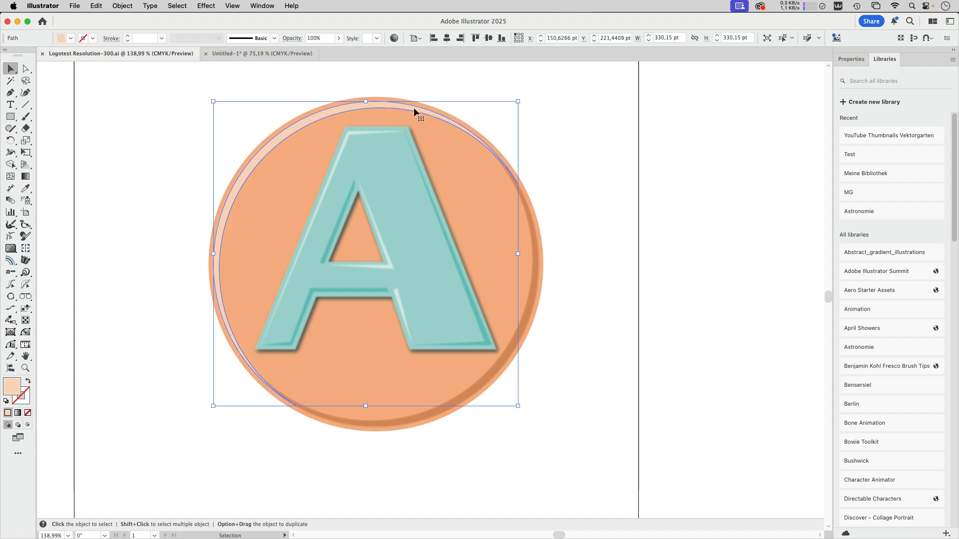
click(261, 6)
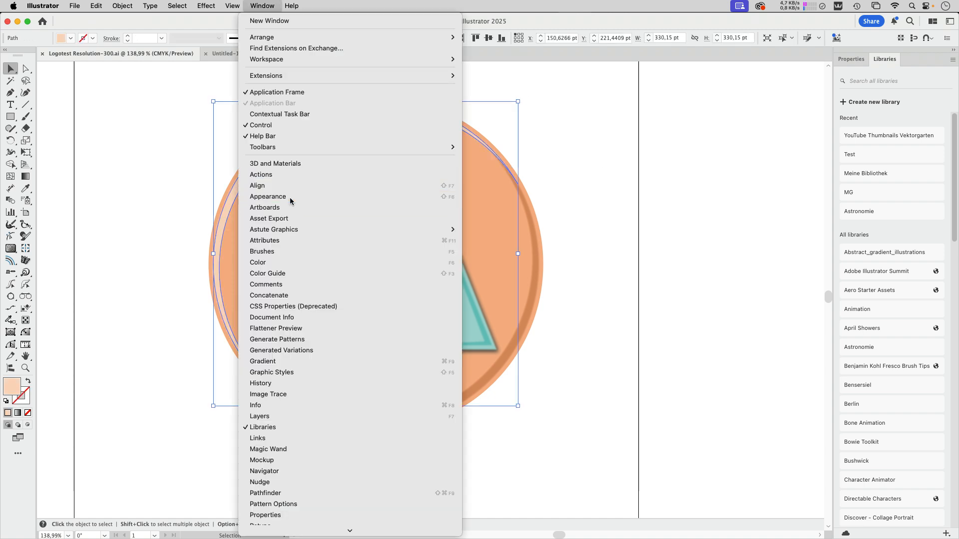
click(268, 196)
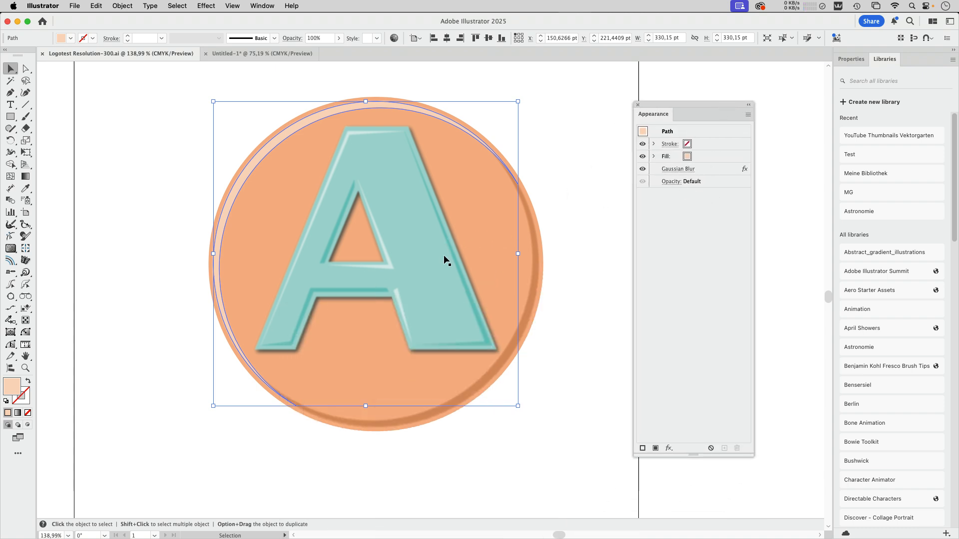
Select the outer circle, show the rulers and set the ruler units to Millimeters
click(596, 282)
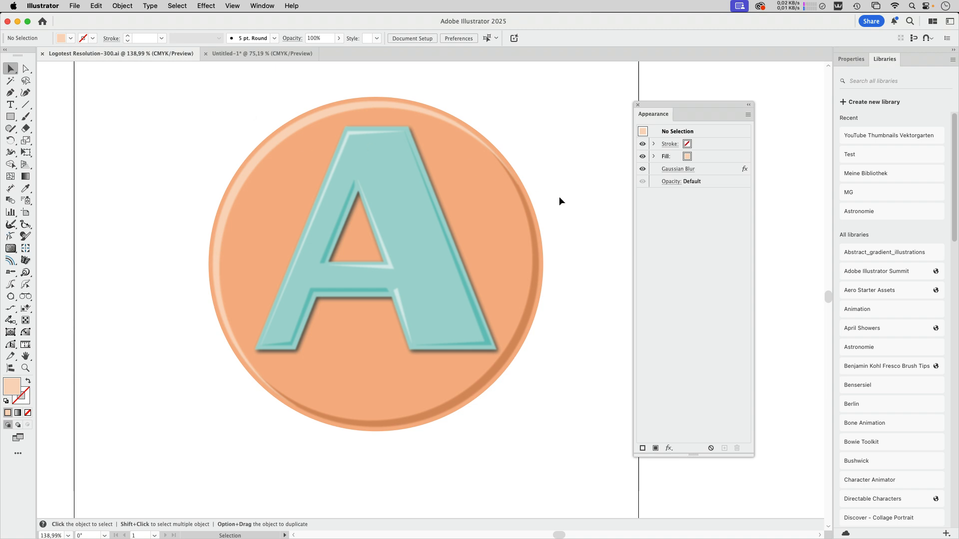
click(510, 218)
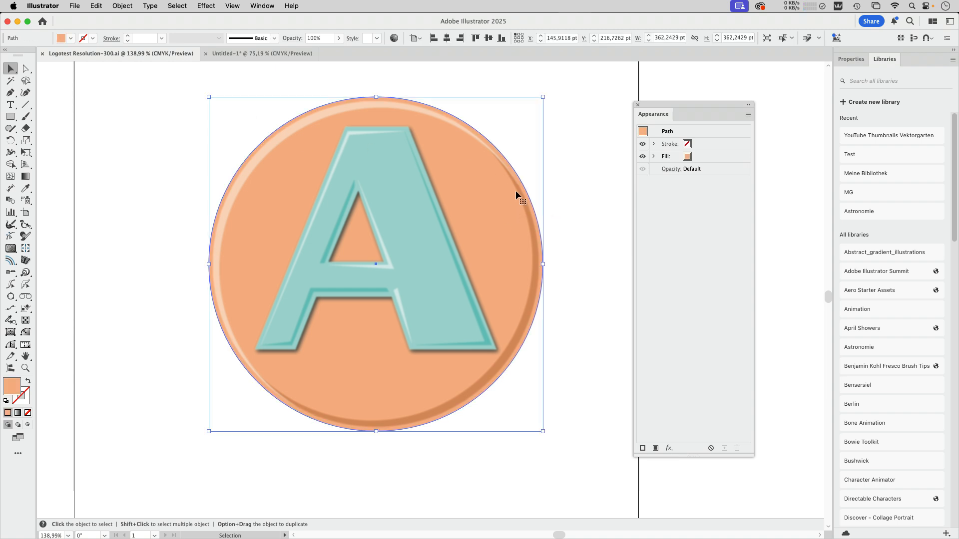
key(super+r)
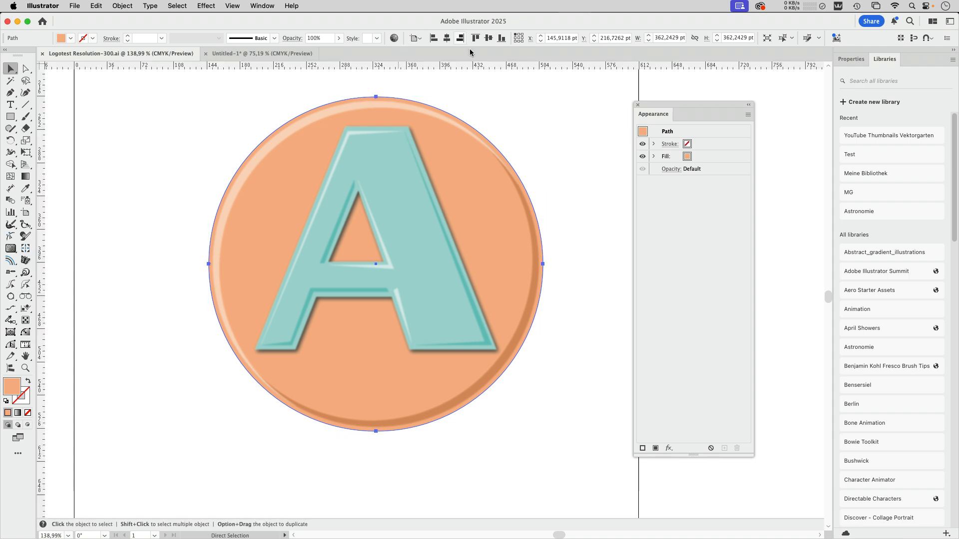
right_click(484, 66)
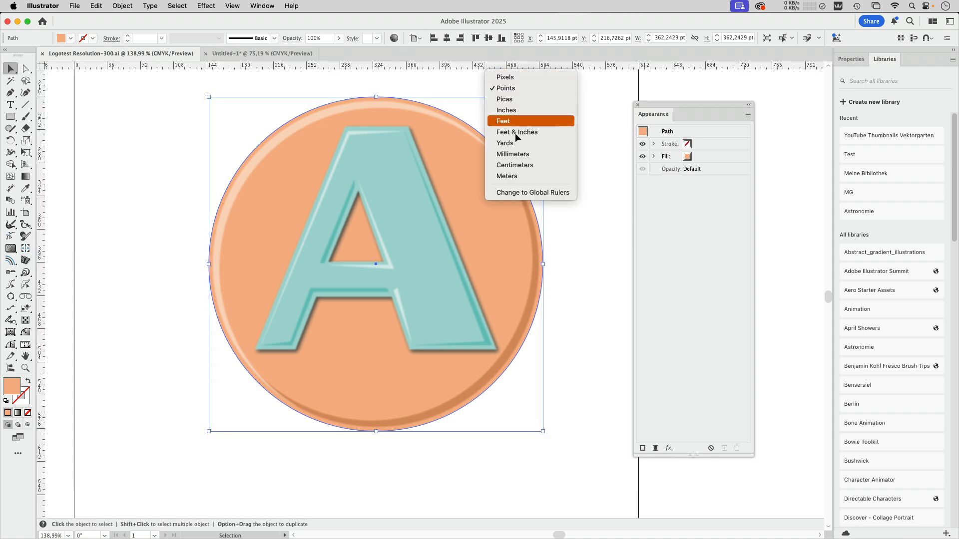
click(515, 155)
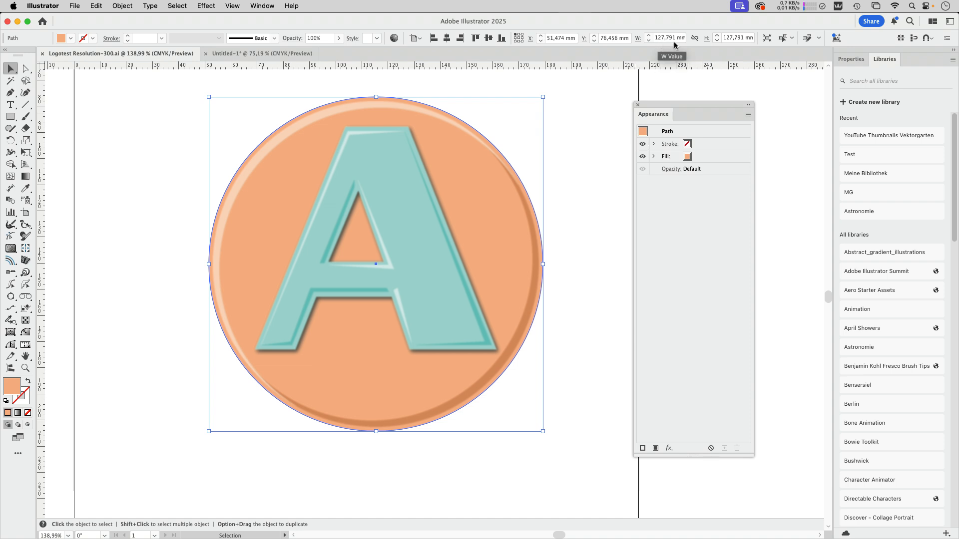
Set the Document Raster Effects resolution to a custom 1000 ppi and confirm
click(580, 131)
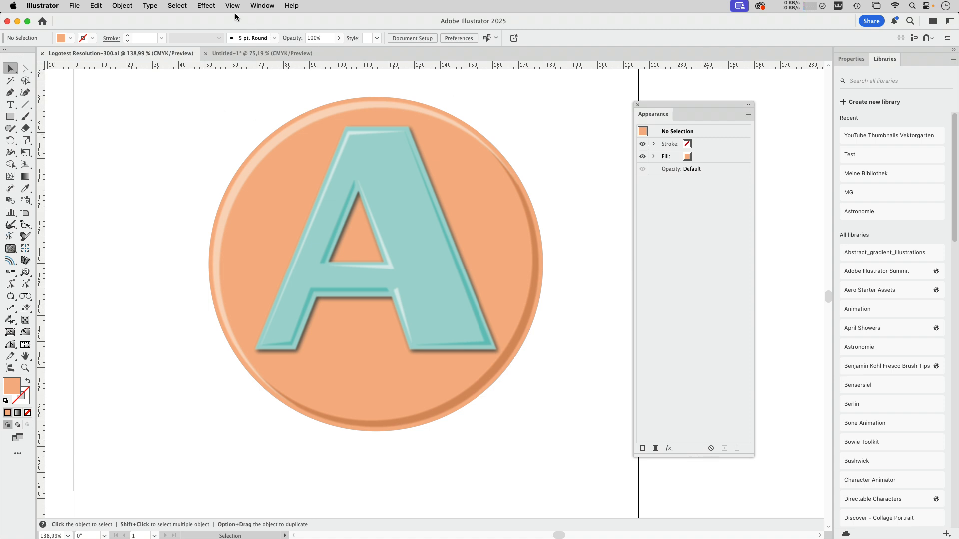
click(207, 6)
click(250, 48)
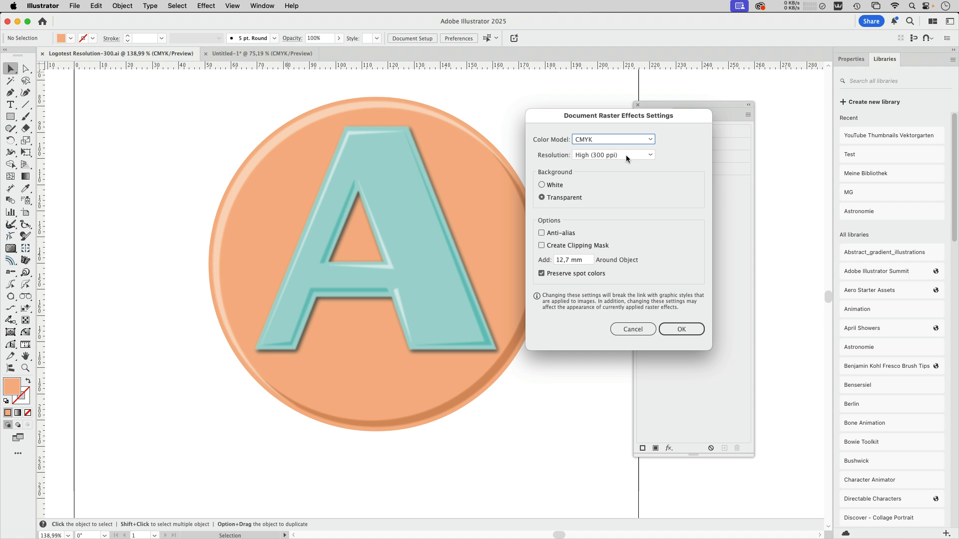
click(626, 156)
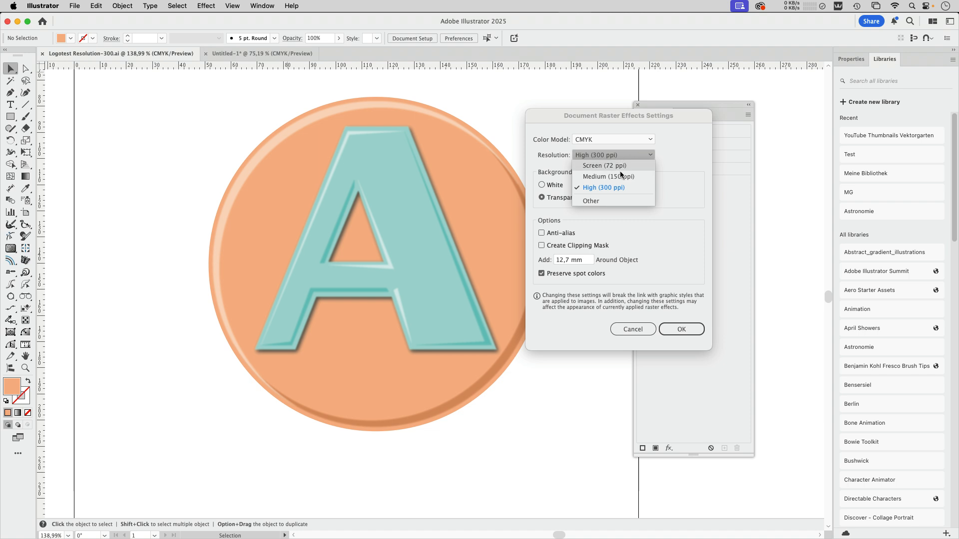
click(605, 200)
text(100)
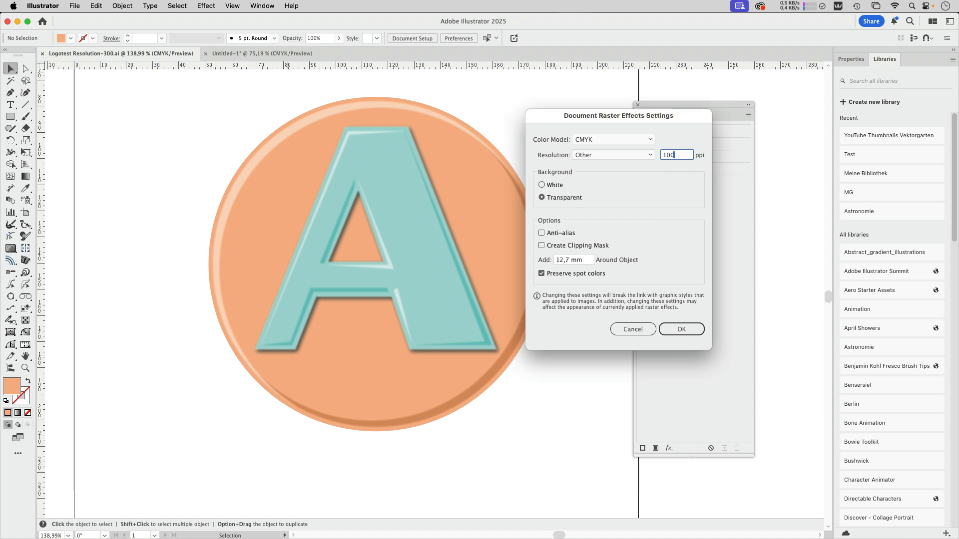
text(0)
key(Return)
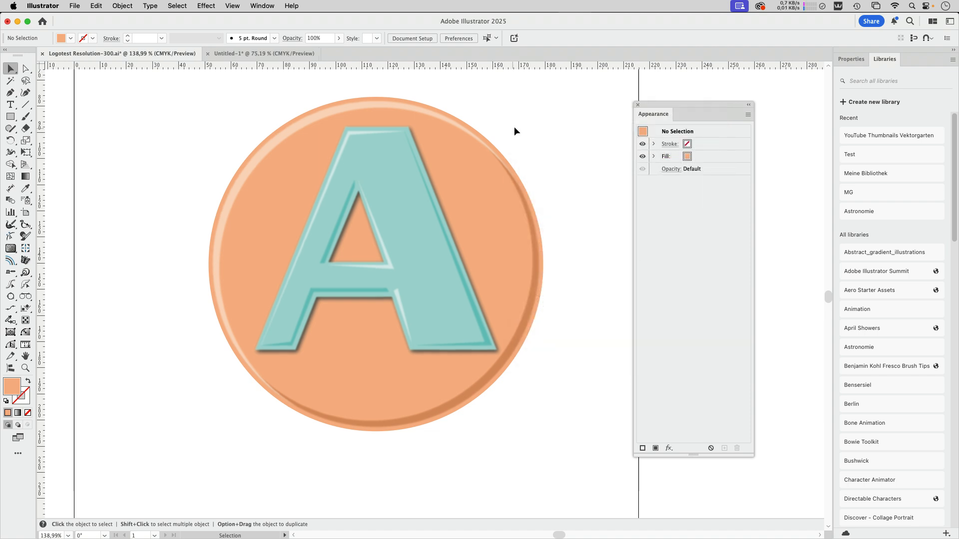
Save the document as Logotest Resolution-1000.ai with default Illustrator options and compare the file sizes in its folder
click(74, 6)
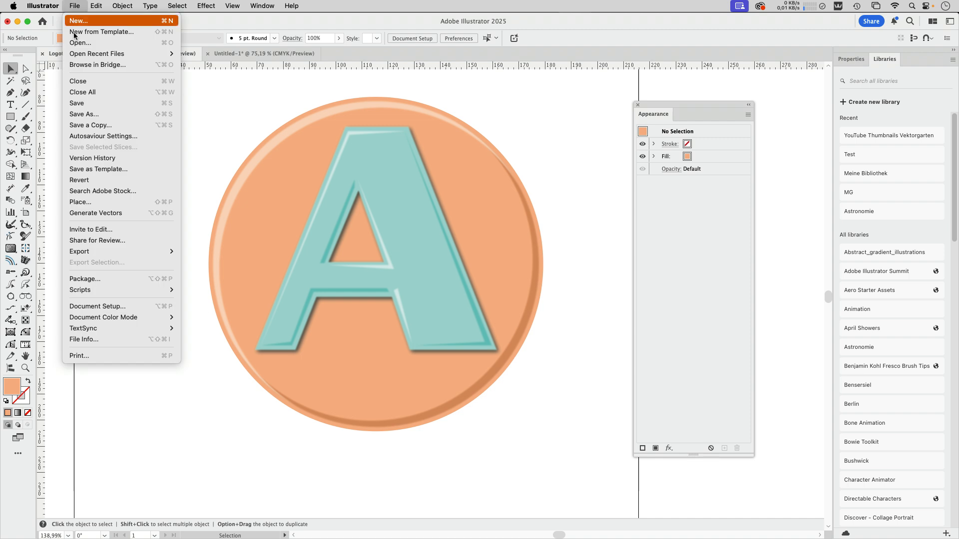
click(84, 114)
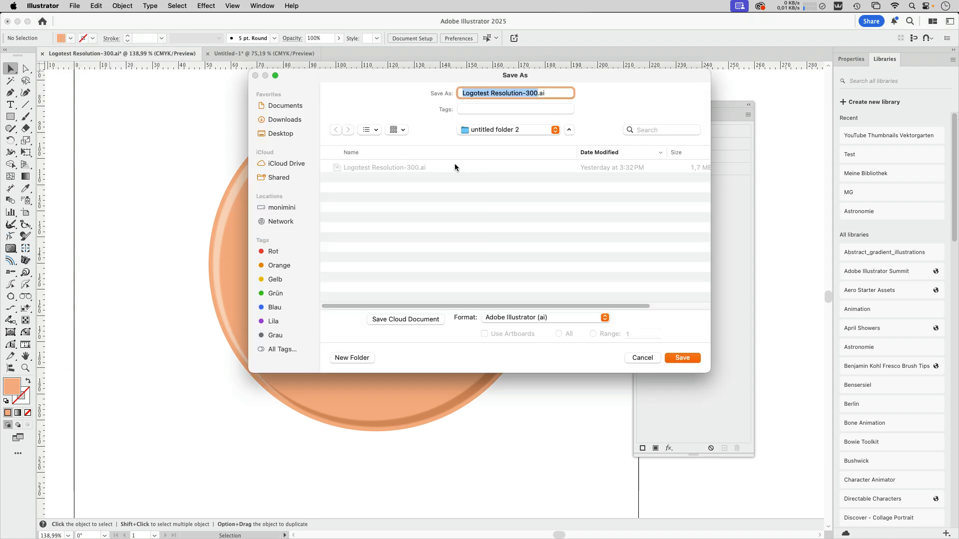
click(530, 93)
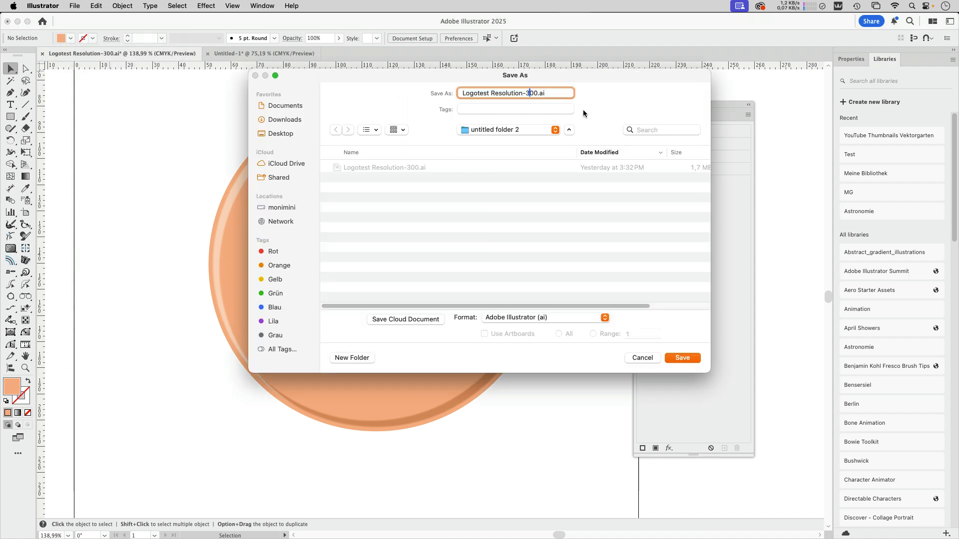
key(BackSpace)
text(10)
click(682, 358)
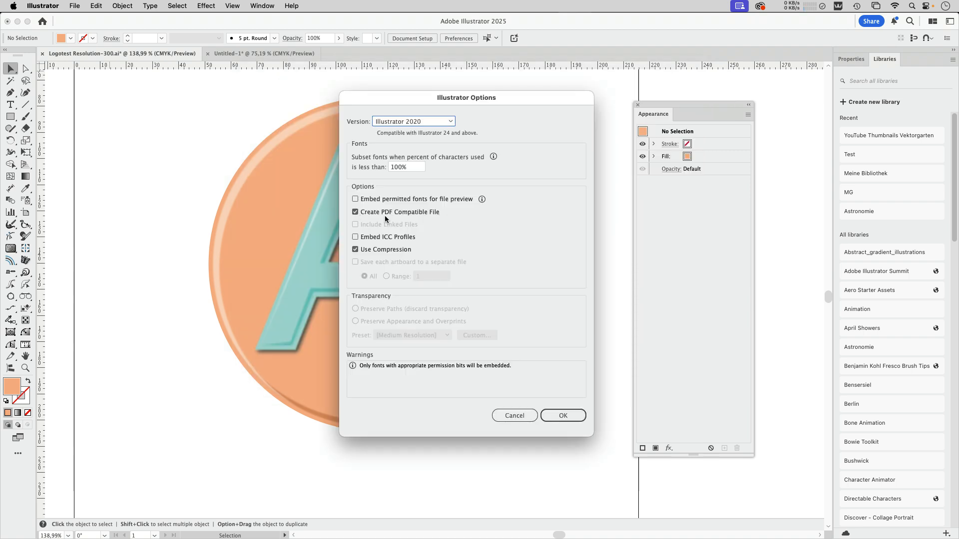
click(565, 416)
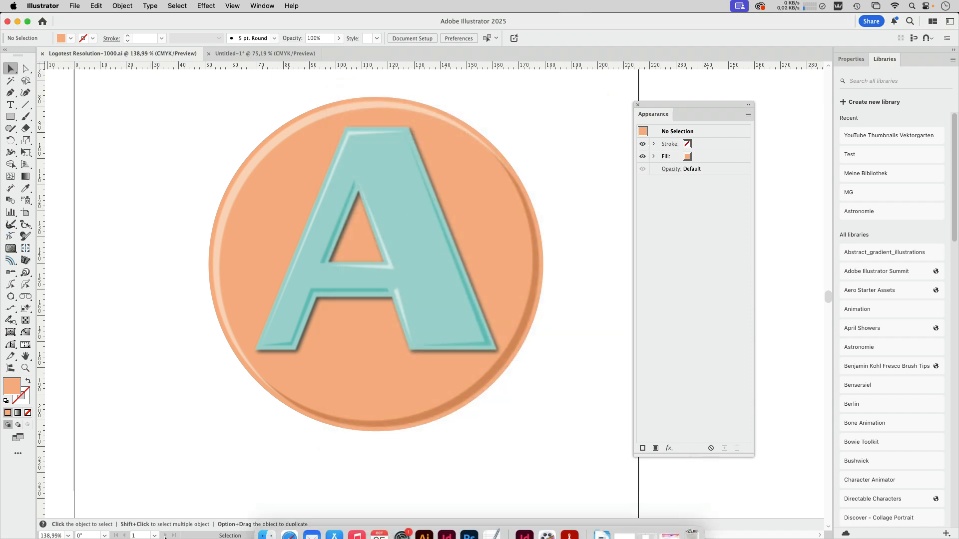
click(267, 523)
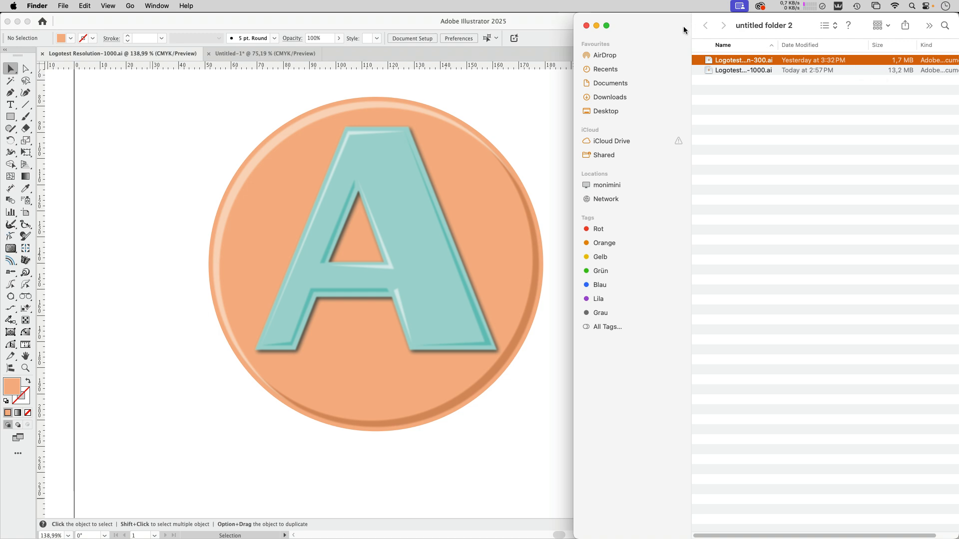
click(516, 100)
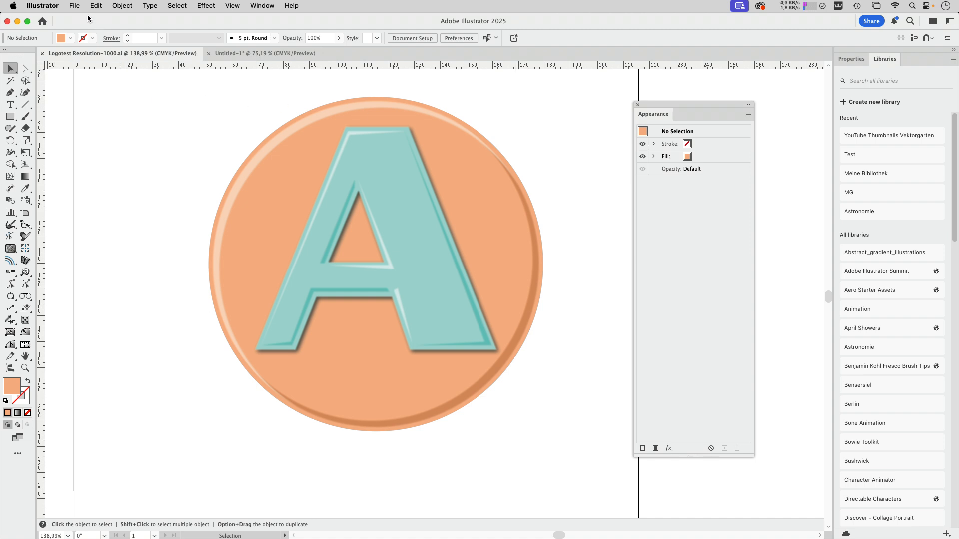
Start saving the document as Adobe PDF and turn off Preserve Illustrator Editing Capabilities
click(74, 6)
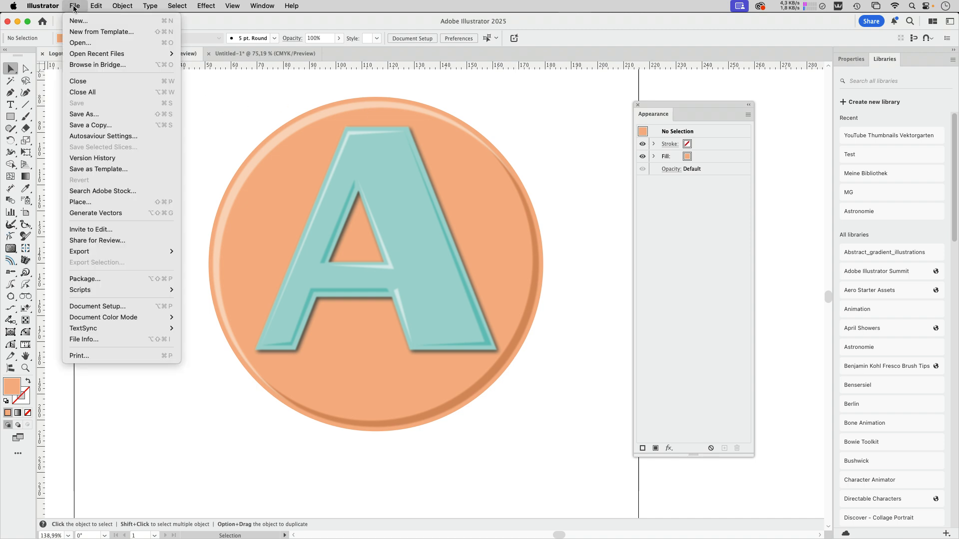
click(84, 114)
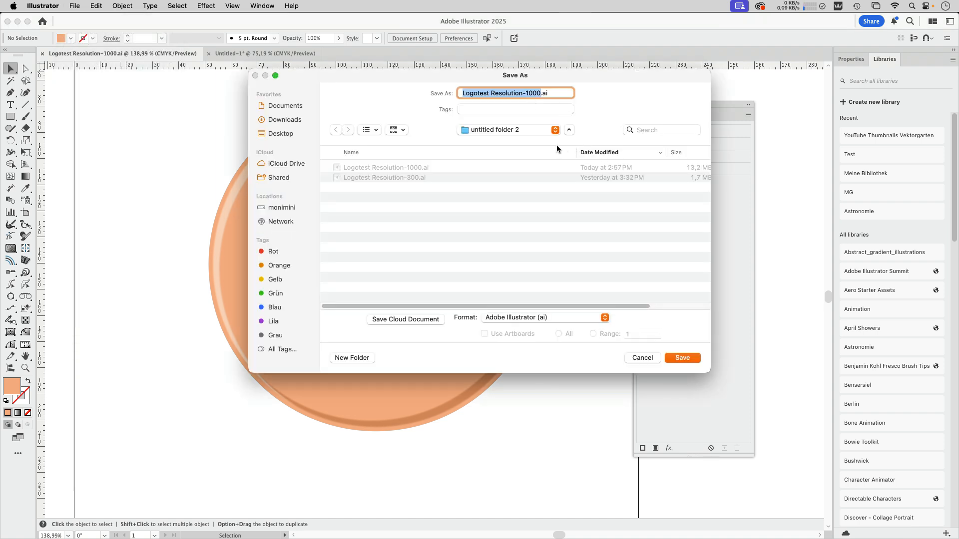
click(549, 317)
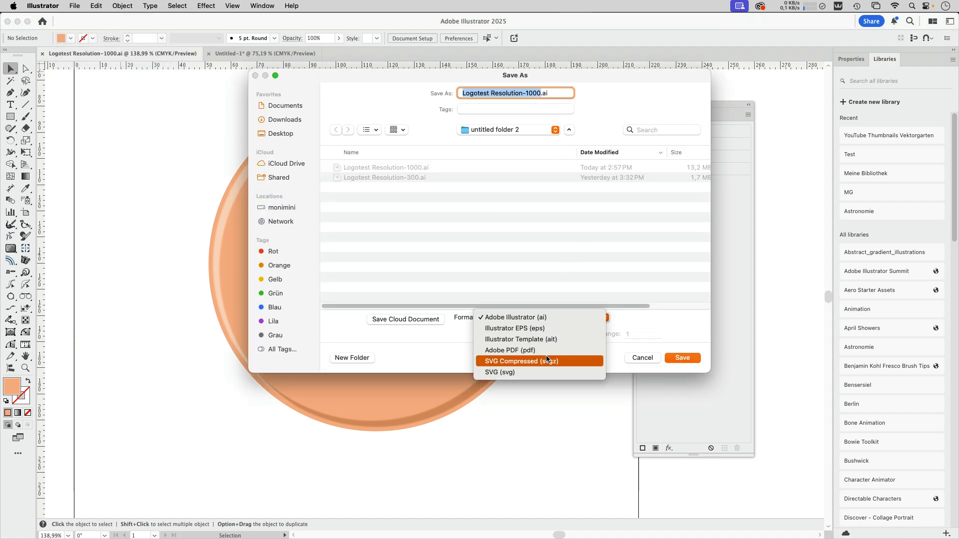
click(514, 350)
key(Return)
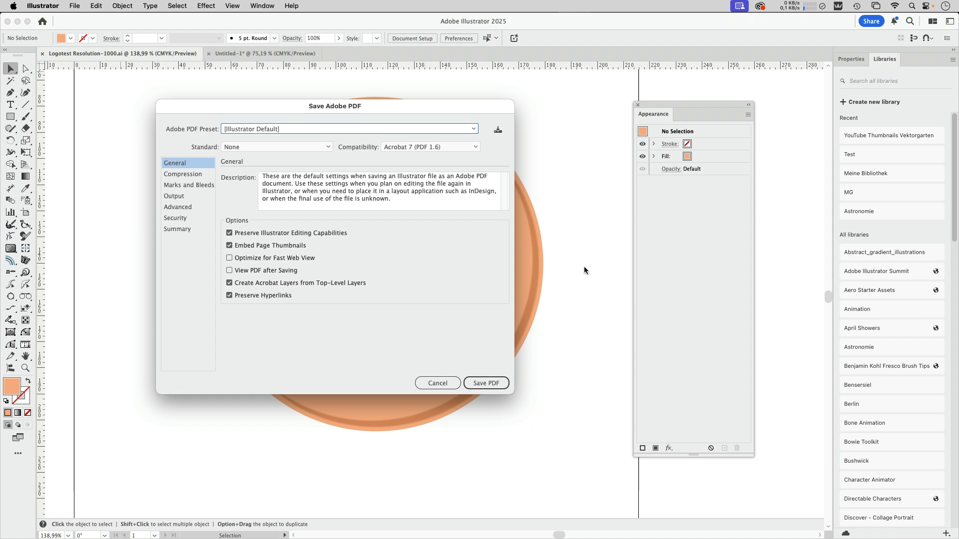
click(192, 175)
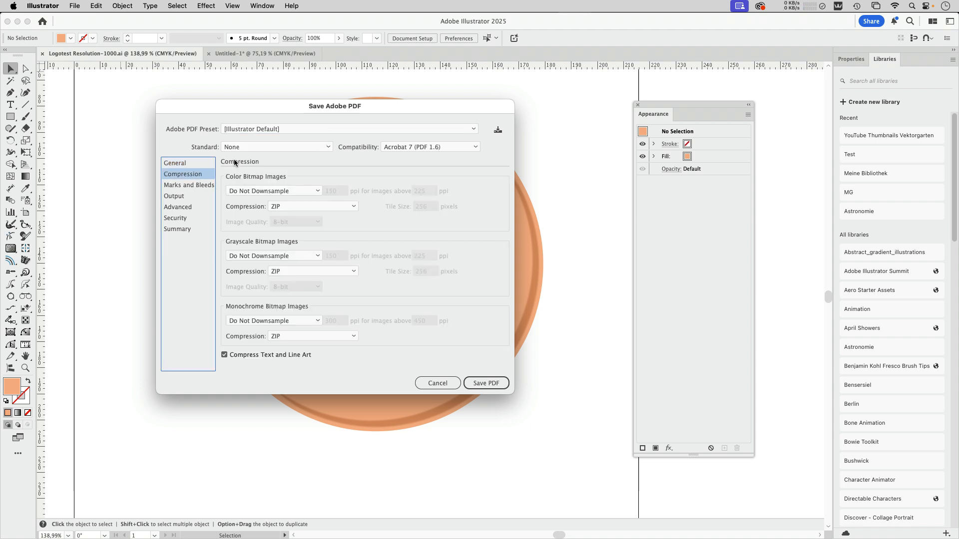
click(193, 164)
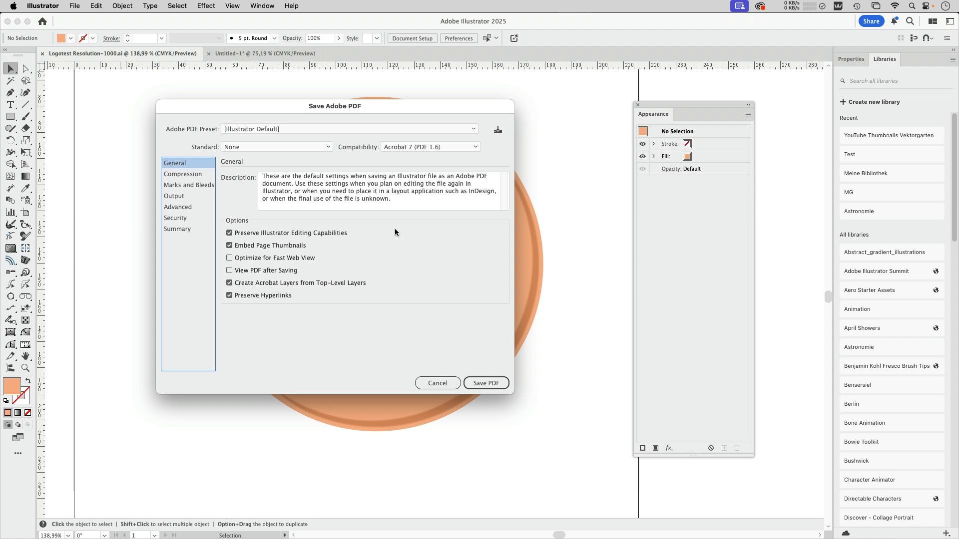
click(229, 234)
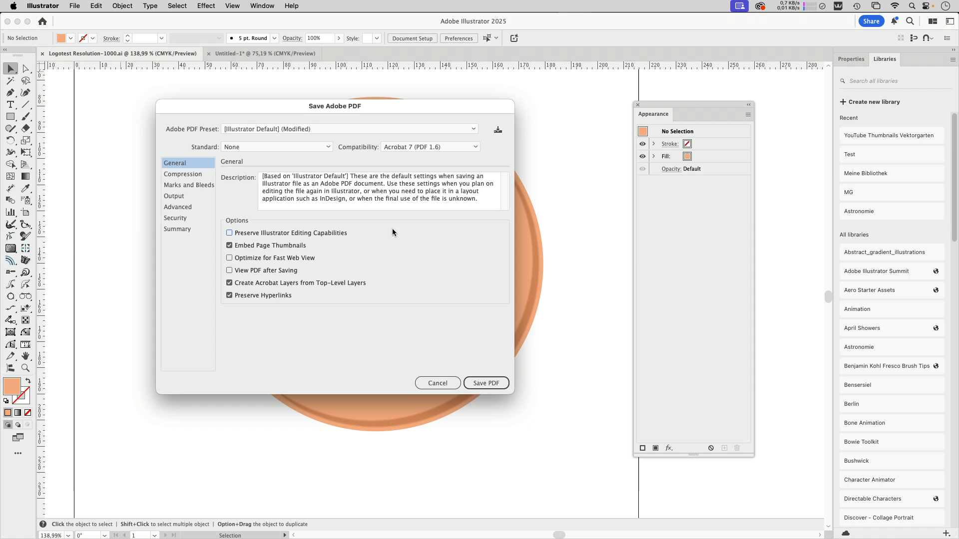
Set color and grayscale image compression to Average Downsampling To 150 ppi and save the PDF, accepting the warning
click(207, 175)
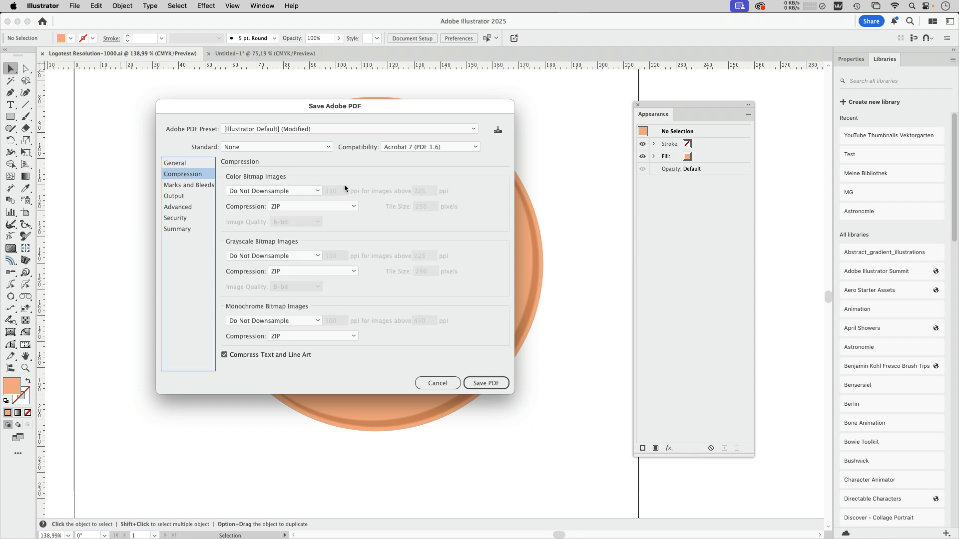
click(273, 191)
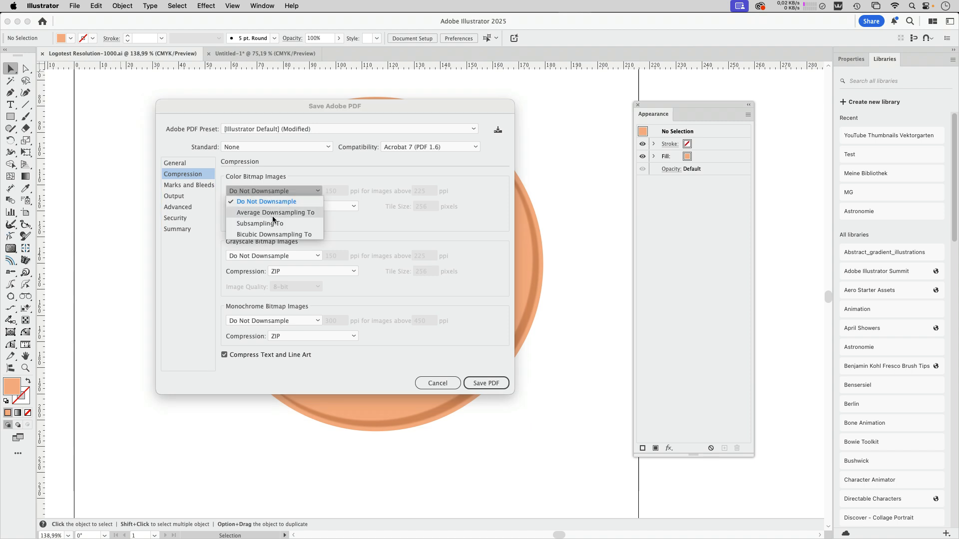
click(275, 212)
drag(278, 256, 278, 266)
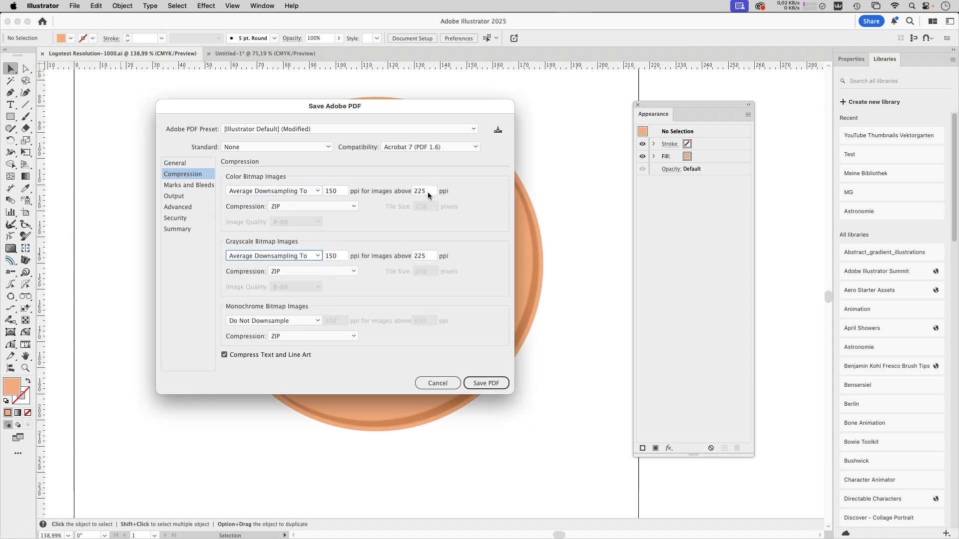
click(339, 190)
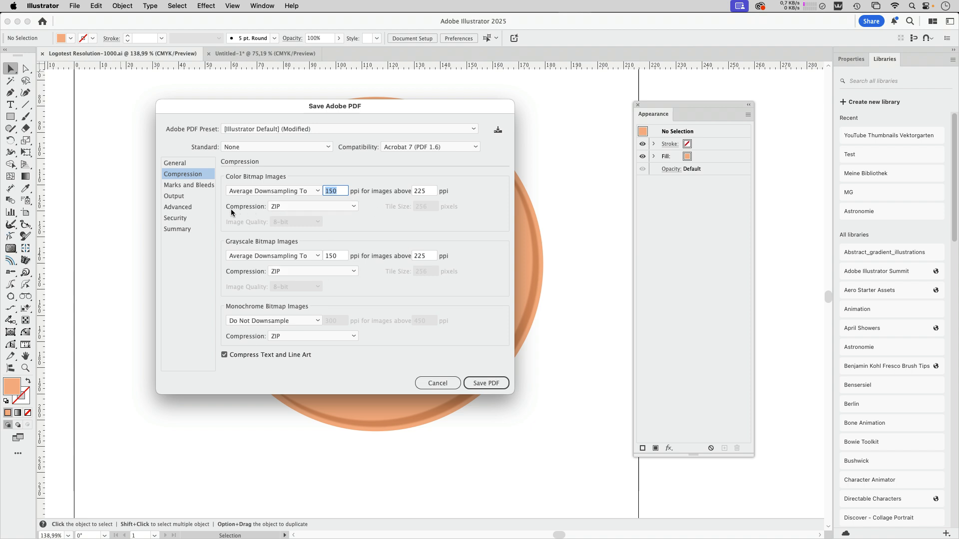
click(183, 197)
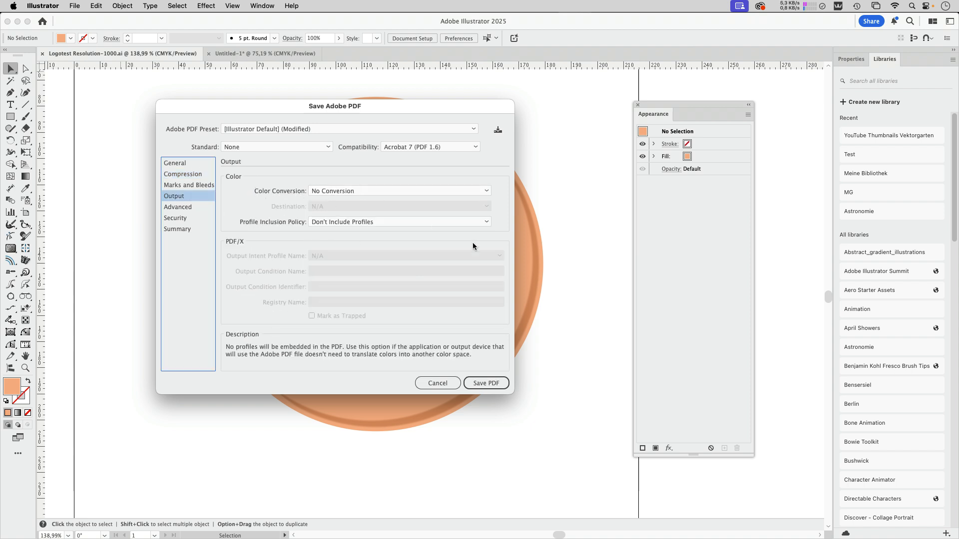
click(485, 383)
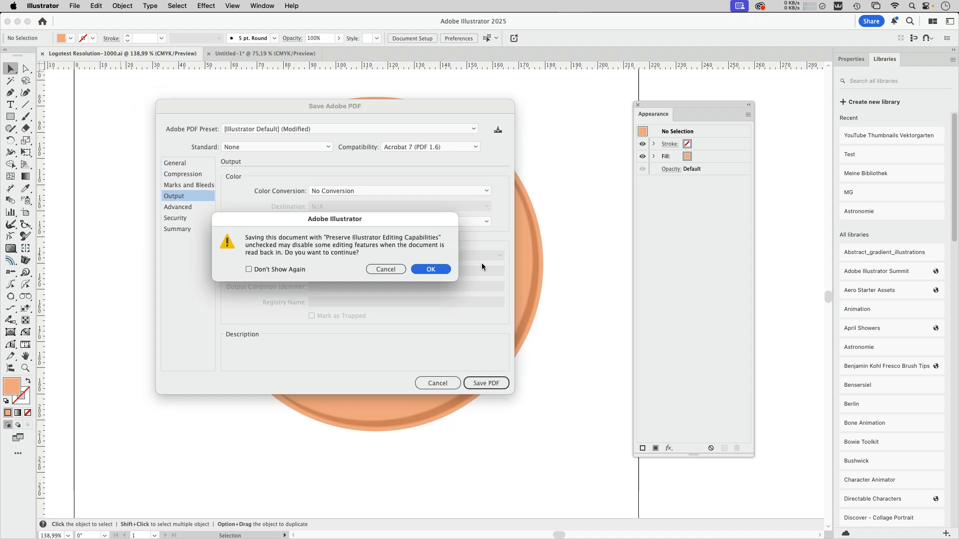
click(431, 270)
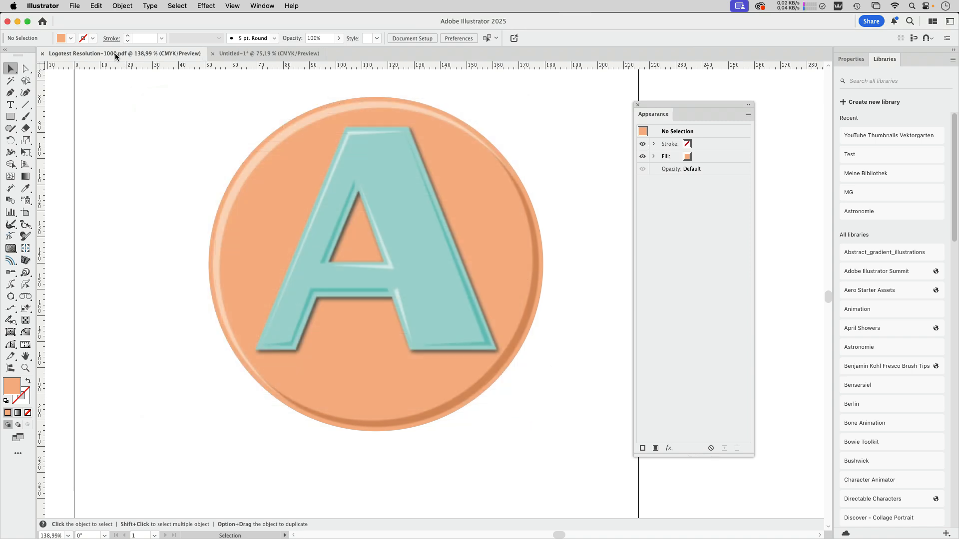
Close the open Illustrator documents
click(43, 53)
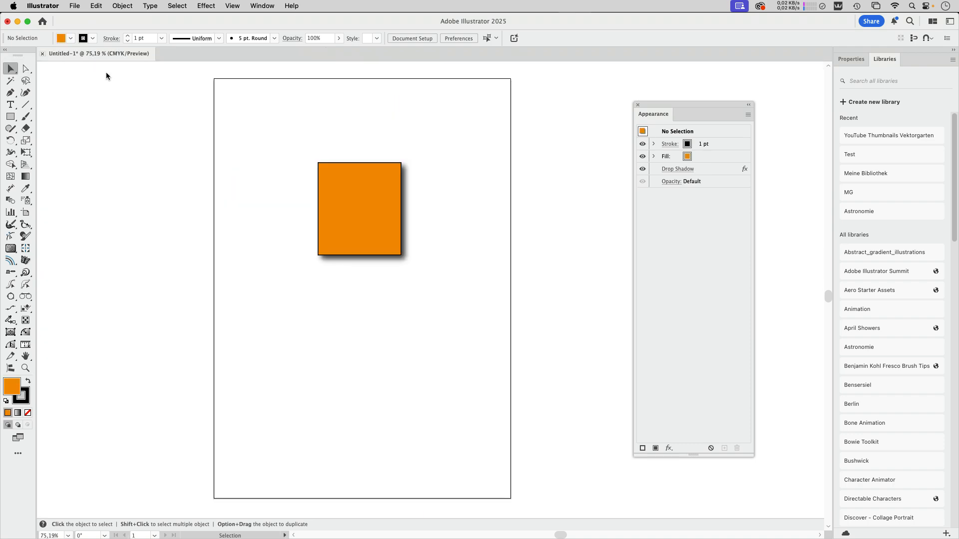
click(18, 20)
click(824, 136)
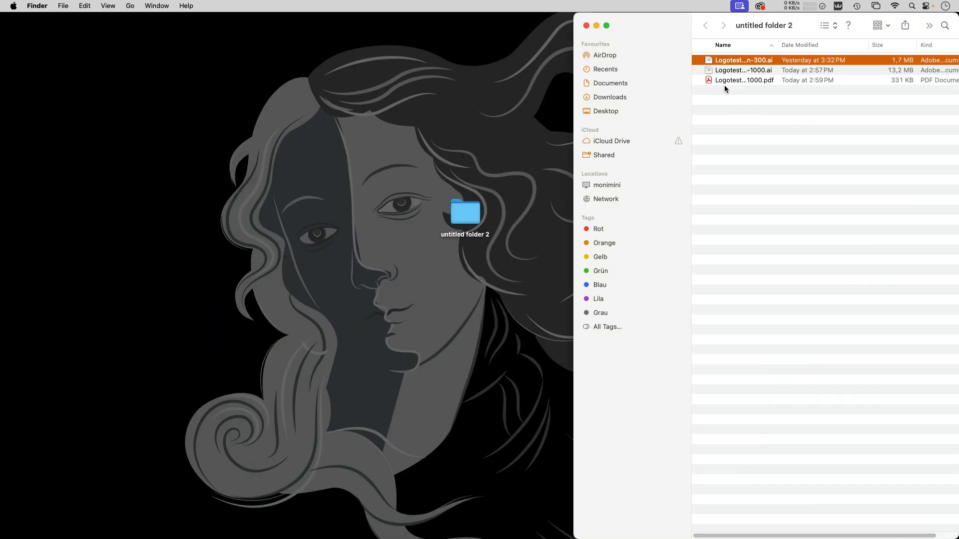
Open Logotest Resolution-1000.ai and Logotest Resolution-1000.pdf together in Acrobat
click(904, 81)
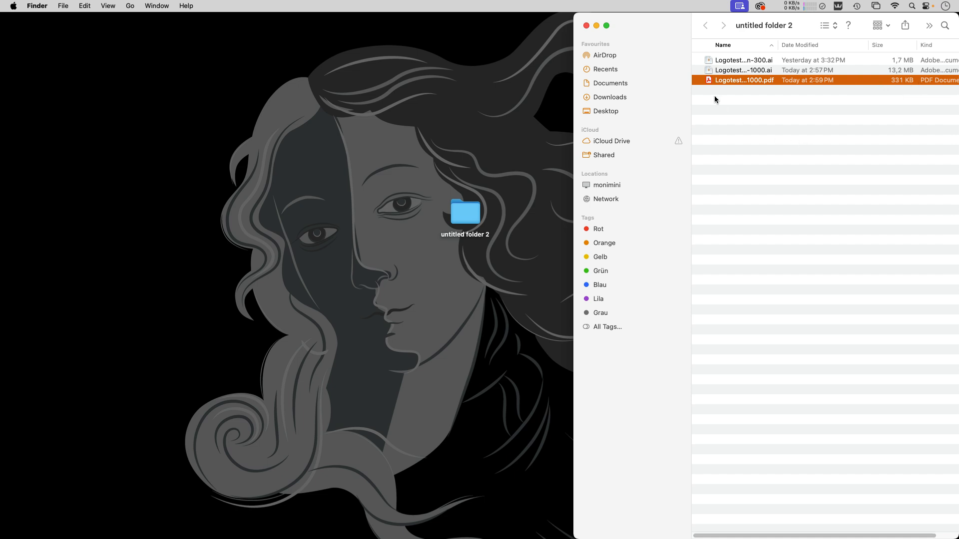
shift+click(710, 73)
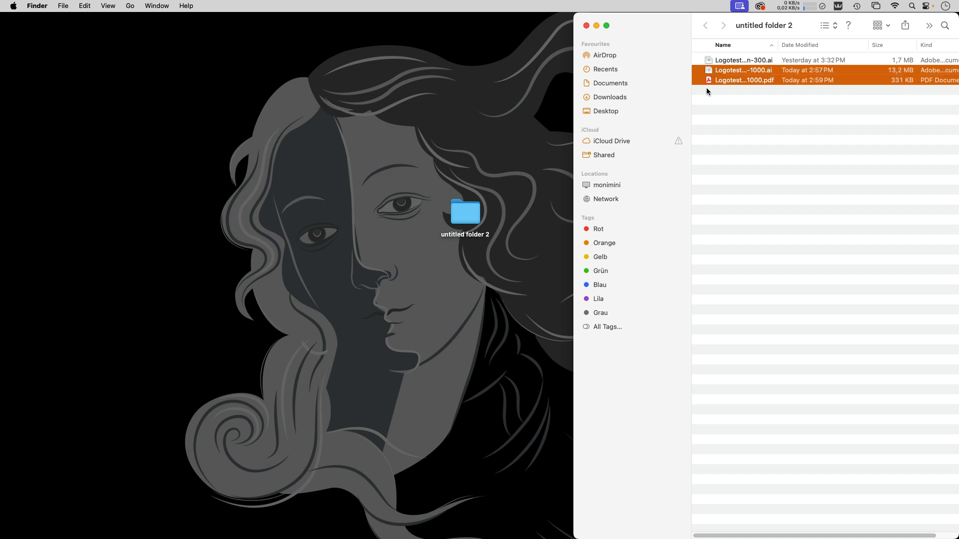
drag(708, 82, 548, 524)
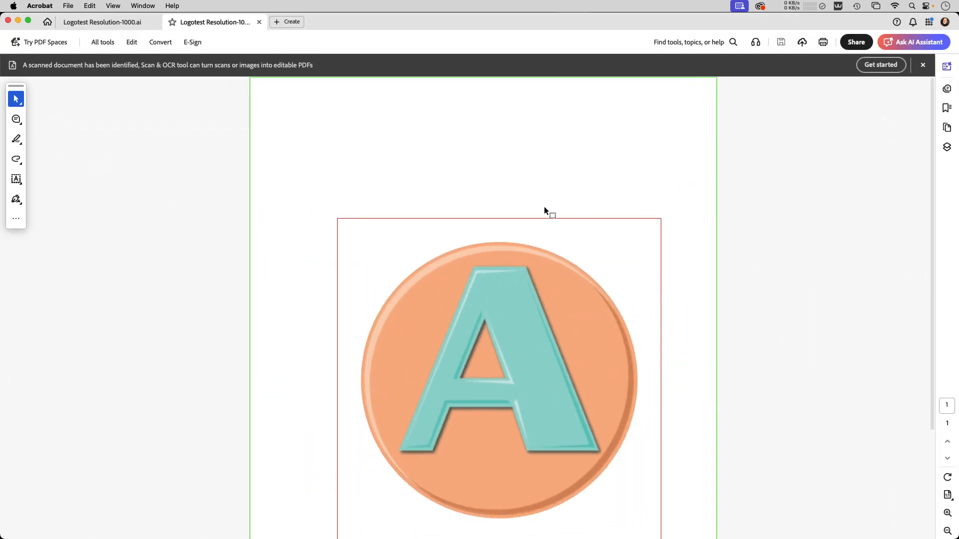
Run the Preflight profile List page objects, grouped by type of object on the PDF and expand the image resolution results
click(705, 41)
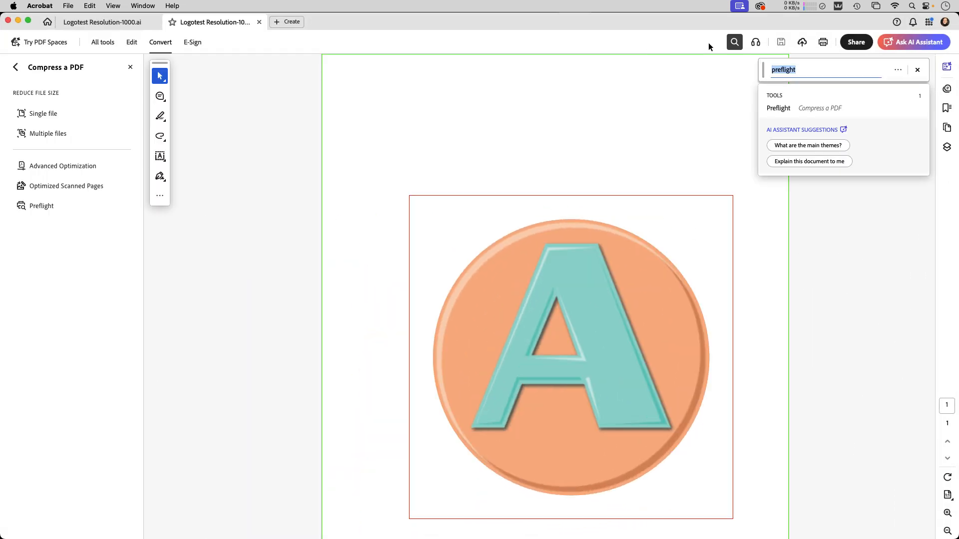
click(788, 109)
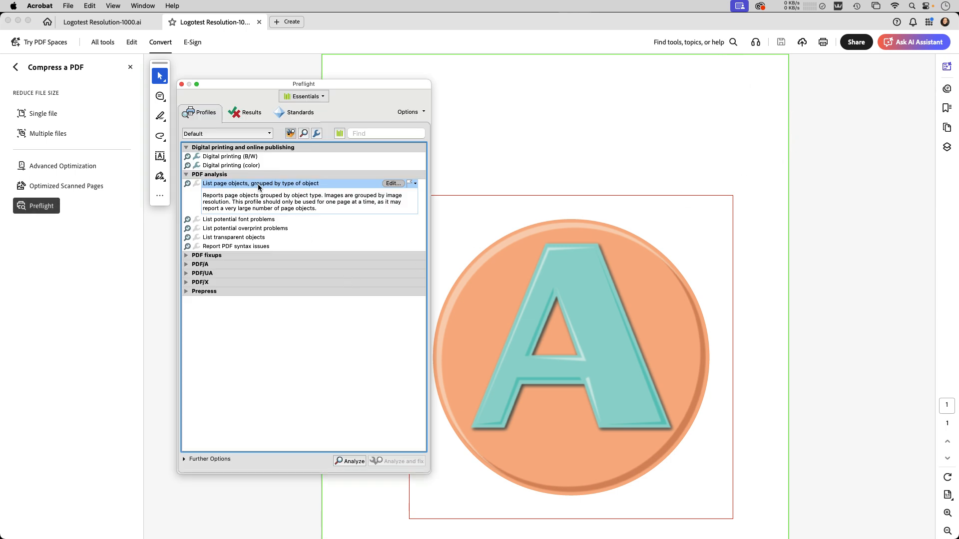
click(352, 461)
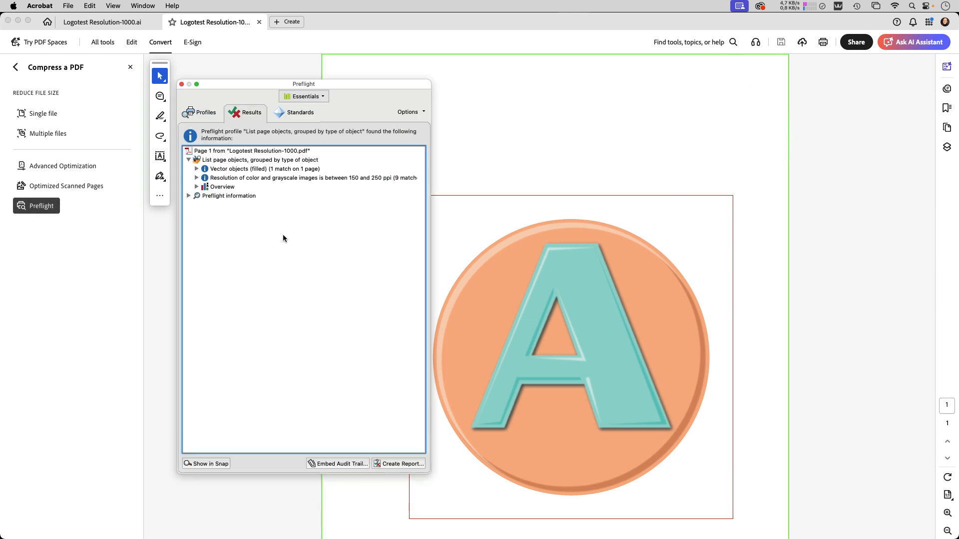
click(197, 178)
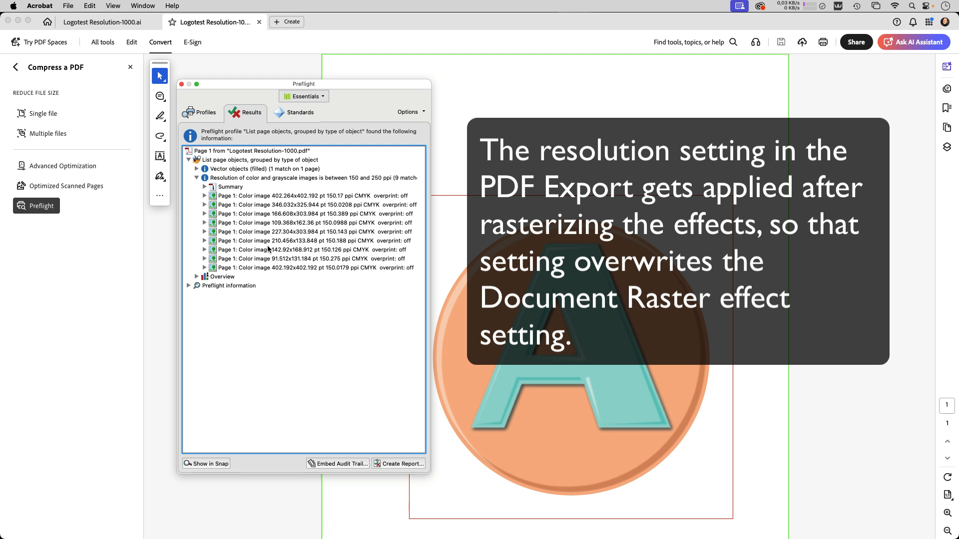
click(334, 232)
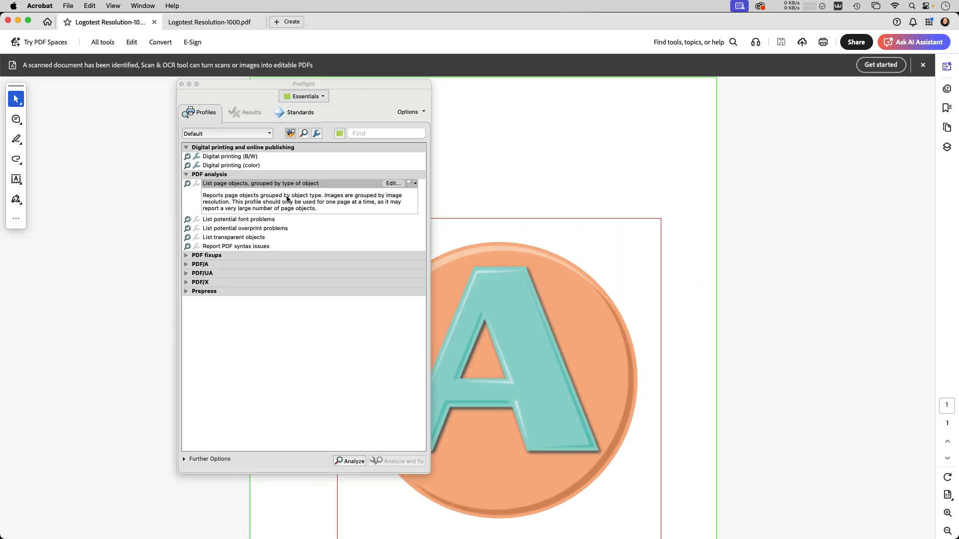
Run the same Preflight analysis on the .ai file, expand its image resolution results and close the documents
click(299, 191)
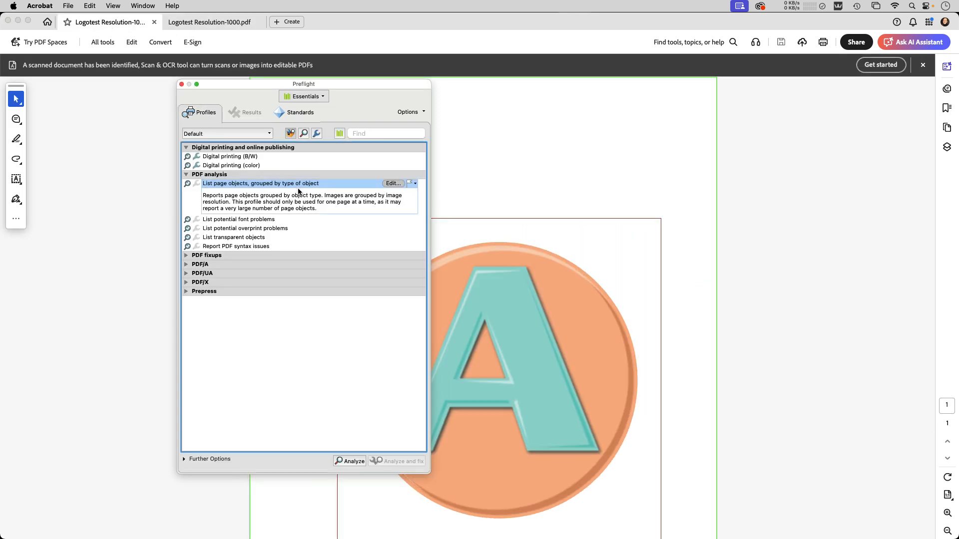
click(350, 461)
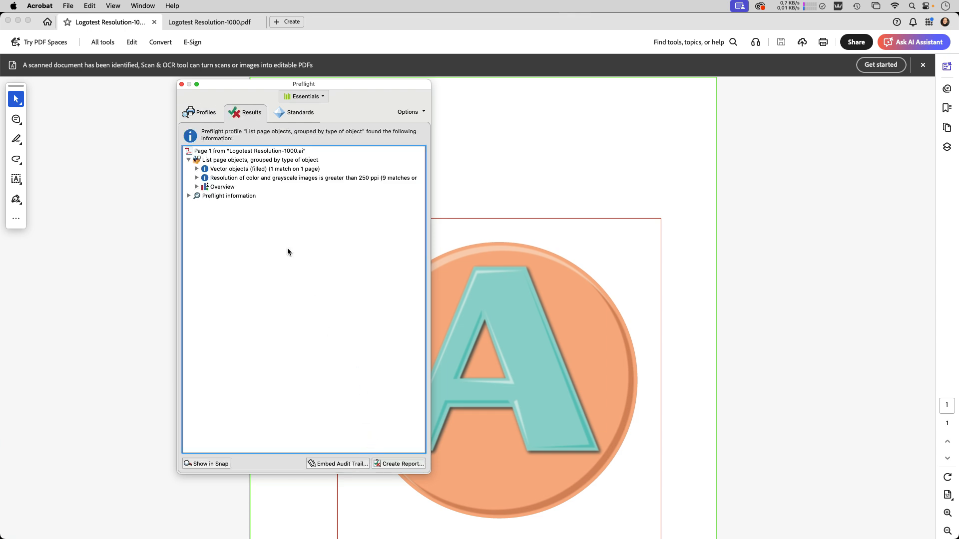
click(197, 178)
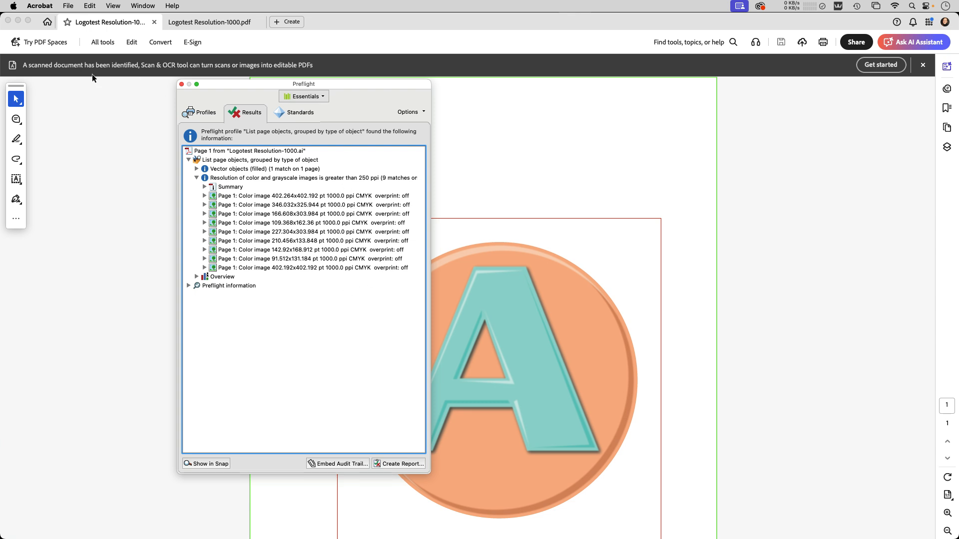
click(154, 22)
click(8, 21)
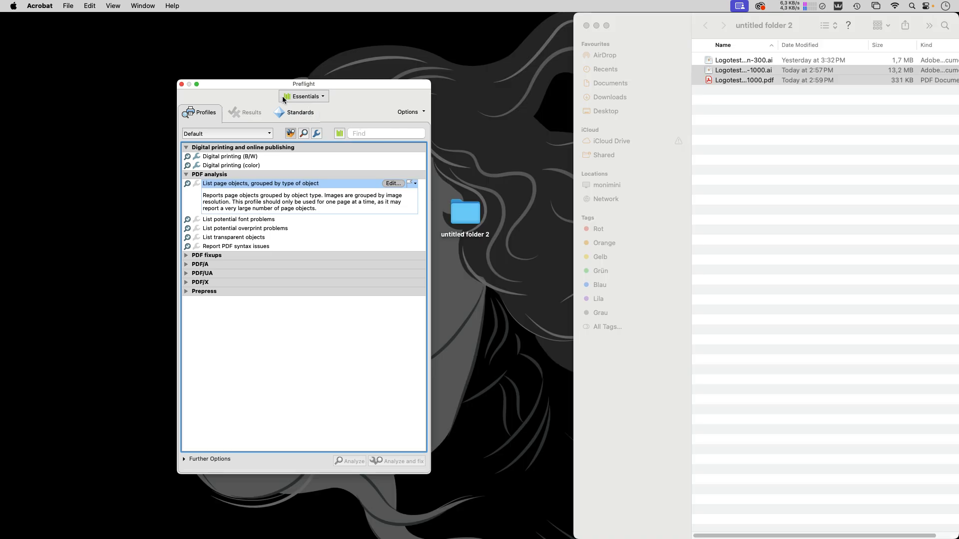
Place Logotest Resolution-300.ai and Logotest Resolution-1000.ai from the folder onto the InDesign page
click(182, 84)
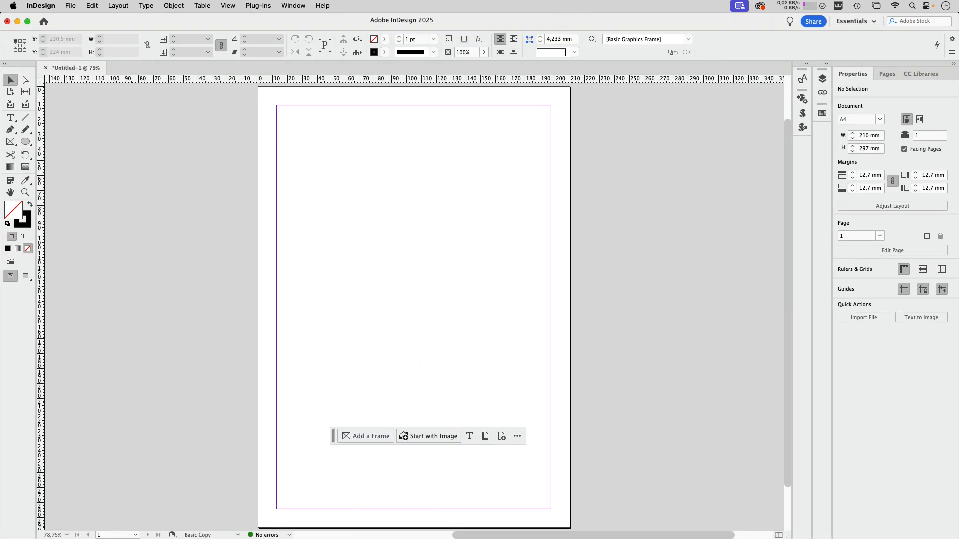
click(279, 524)
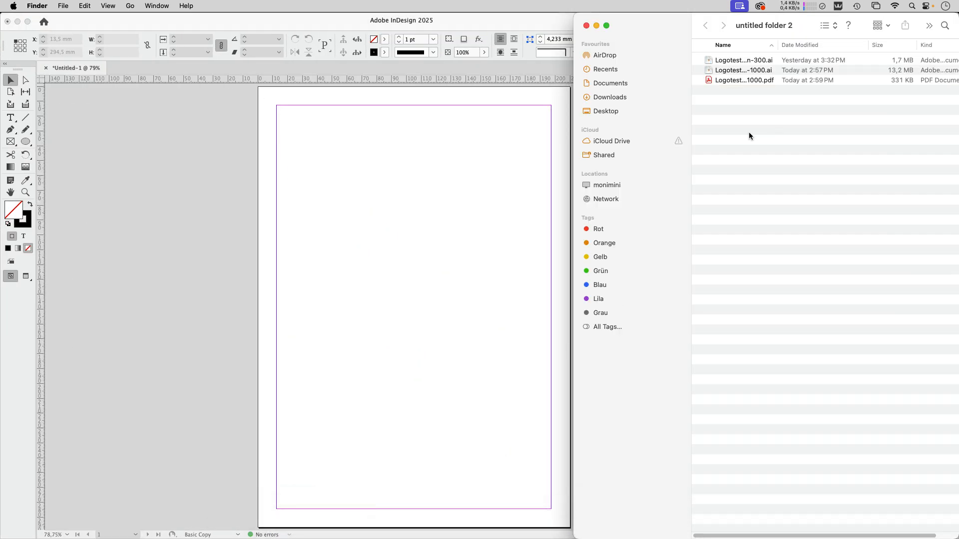
click(711, 61)
shift+click(711, 73)
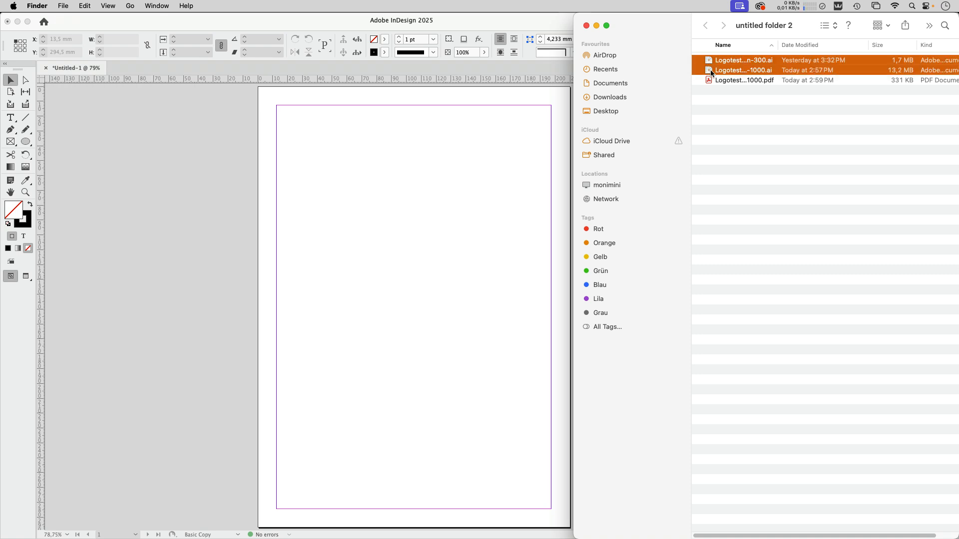
drag(711, 74, 340, 190)
click(320, 164)
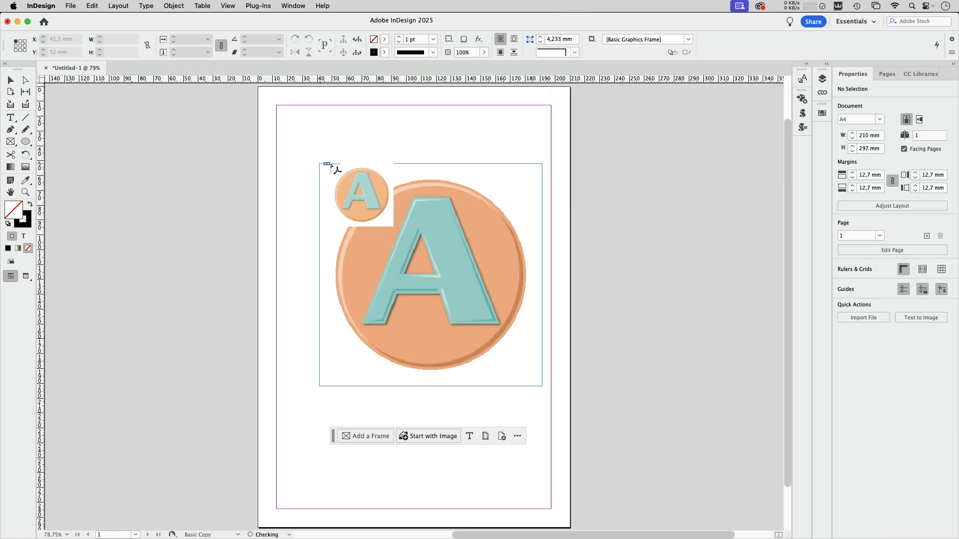
click(363, 138)
Reposition the two placed logos so one sits near the top and the other lower on the page
drag(445, 210, 458, 178)
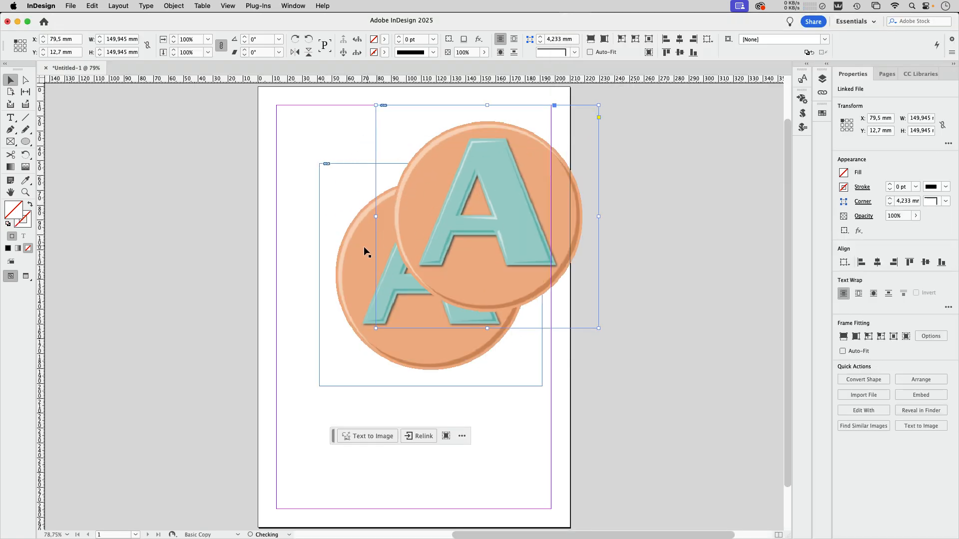
drag(363, 247, 299, 351)
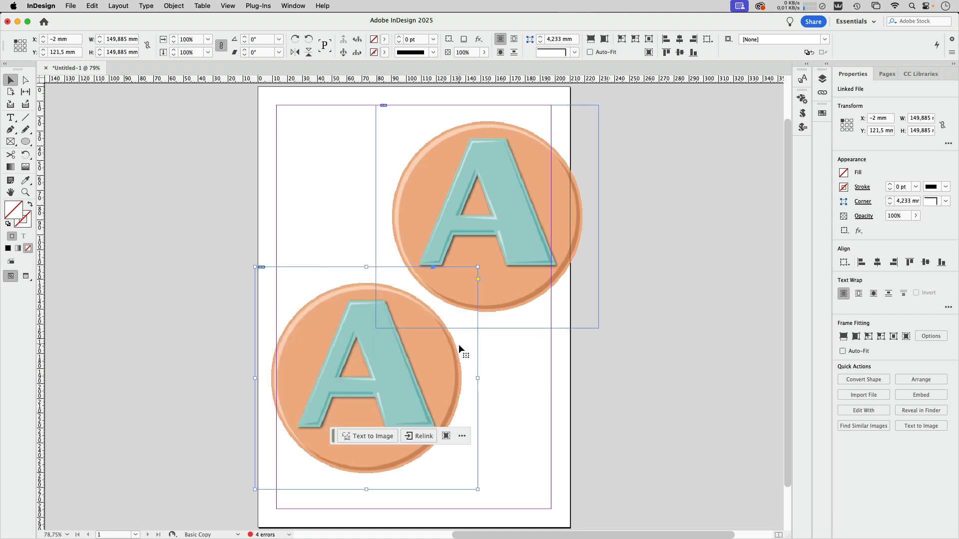
drag(517, 183, 469, 179)
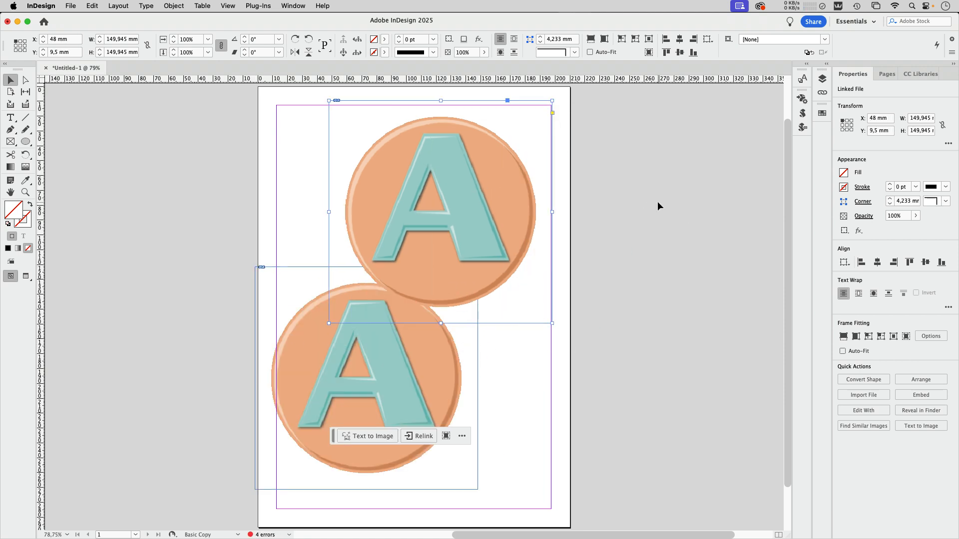
Open the Links and Preflight panels and review the Basic Copy profile's image resolution limits
click(822, 92)
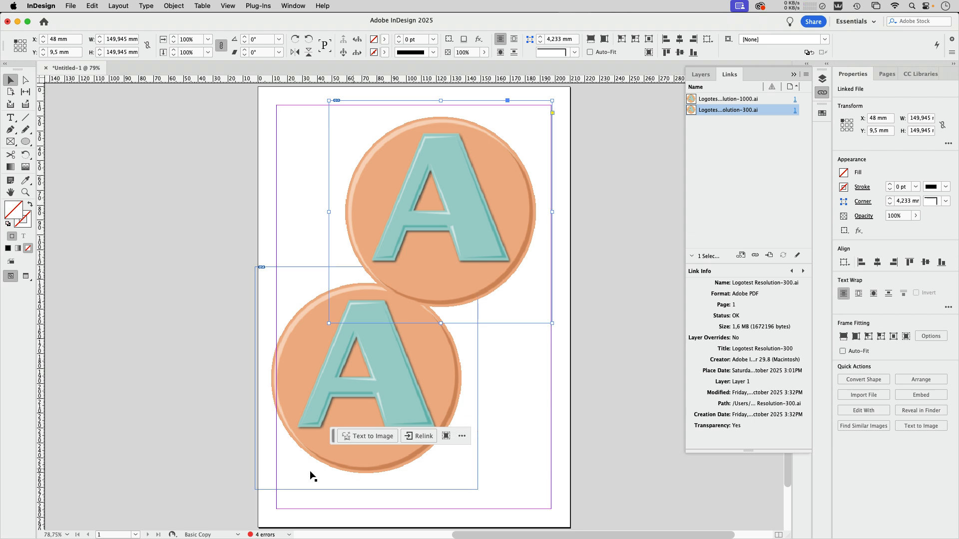
double_click(264, 535)
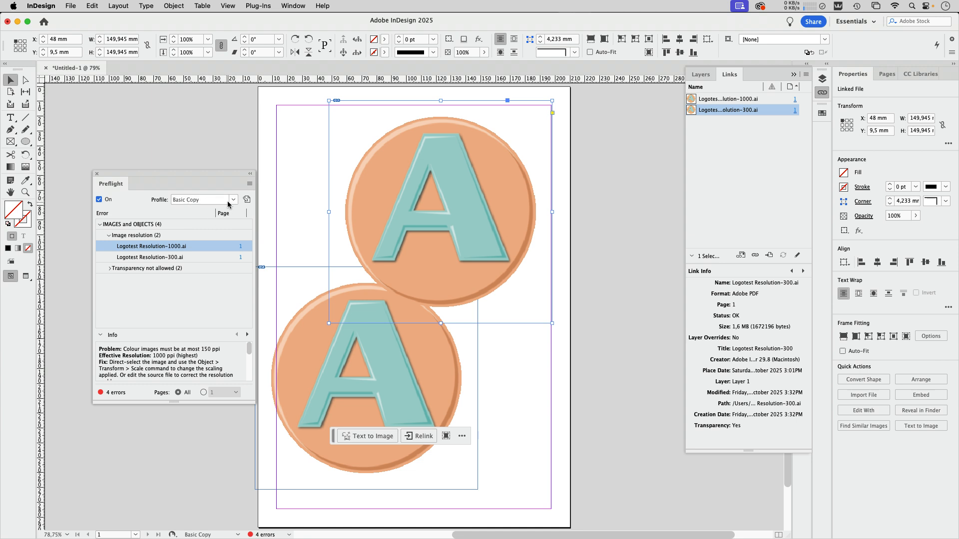
click(249, 184)
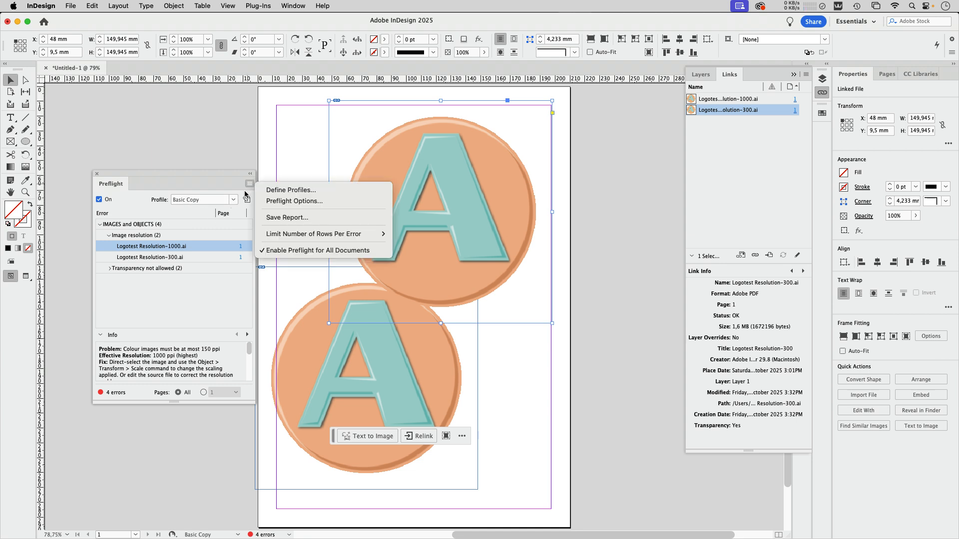
click(280, 190)
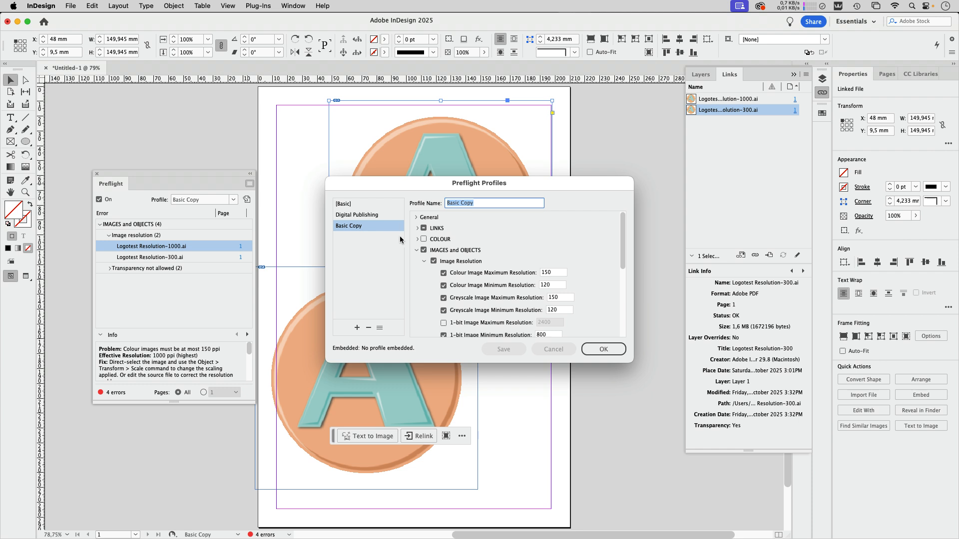
click(417, 250)
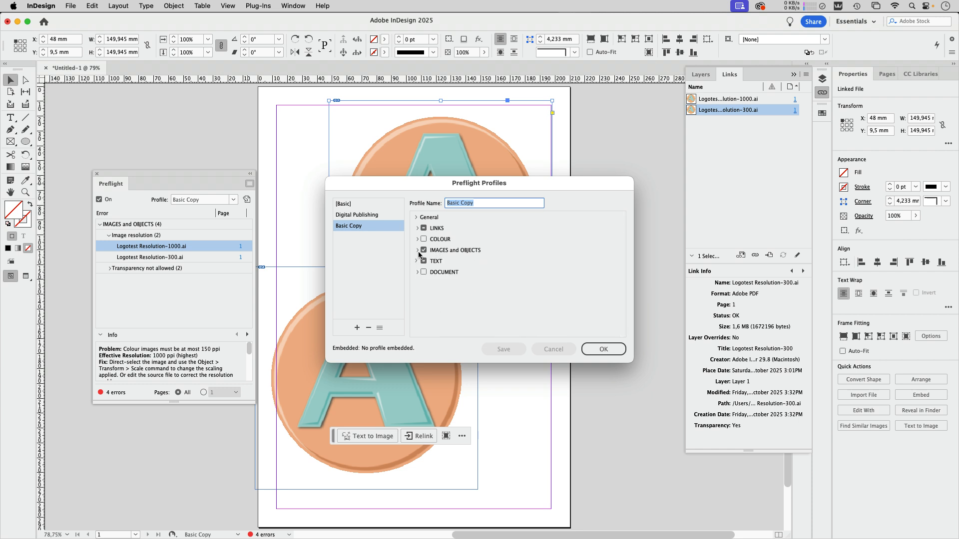
click(418, 251)
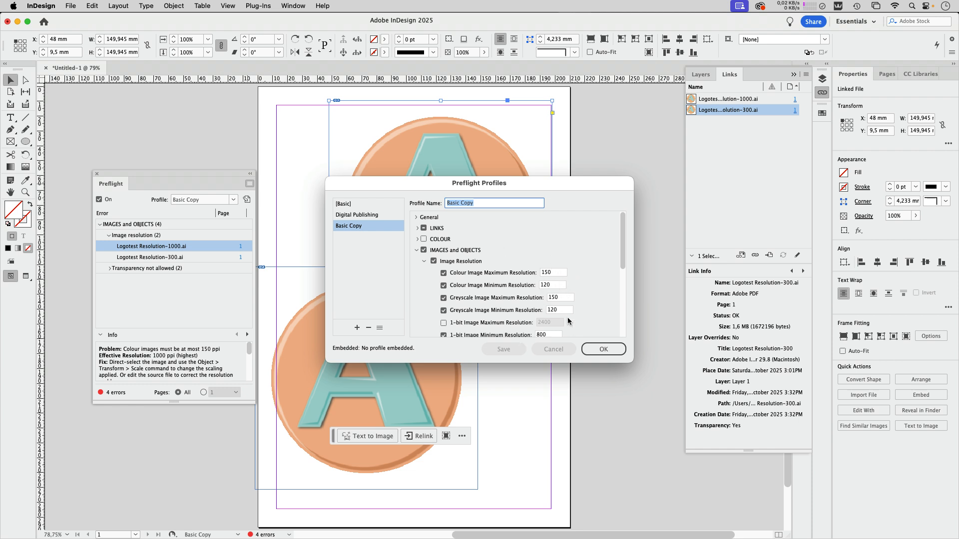
click(602, 349)
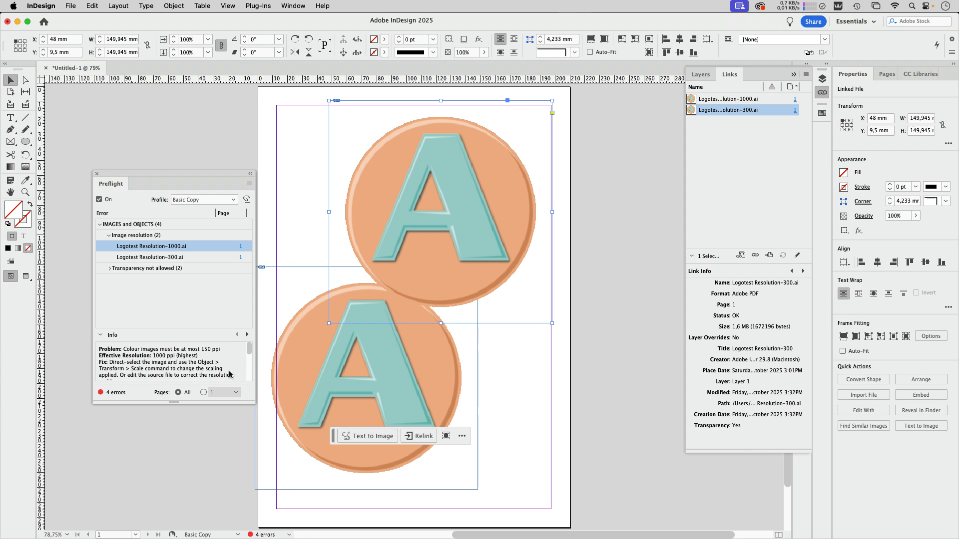
Enlarge the Preflight info area and select the Logotest Resolution-300.ai image resolution error
drag(181, 404, 178, 469)
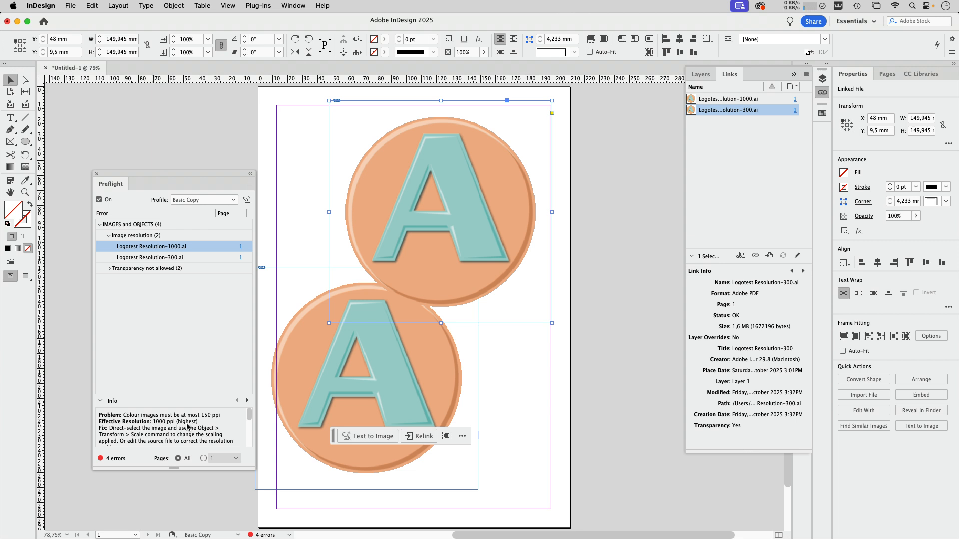
click(202, 258)
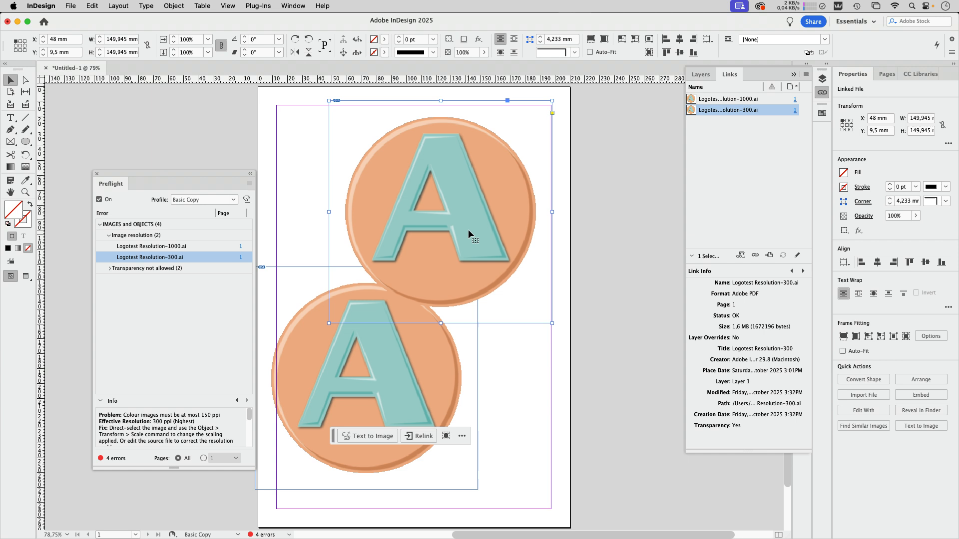
Scale both logos down to about 12 mm wide and move them near the page's upper right corner
shift+click(389, 404)
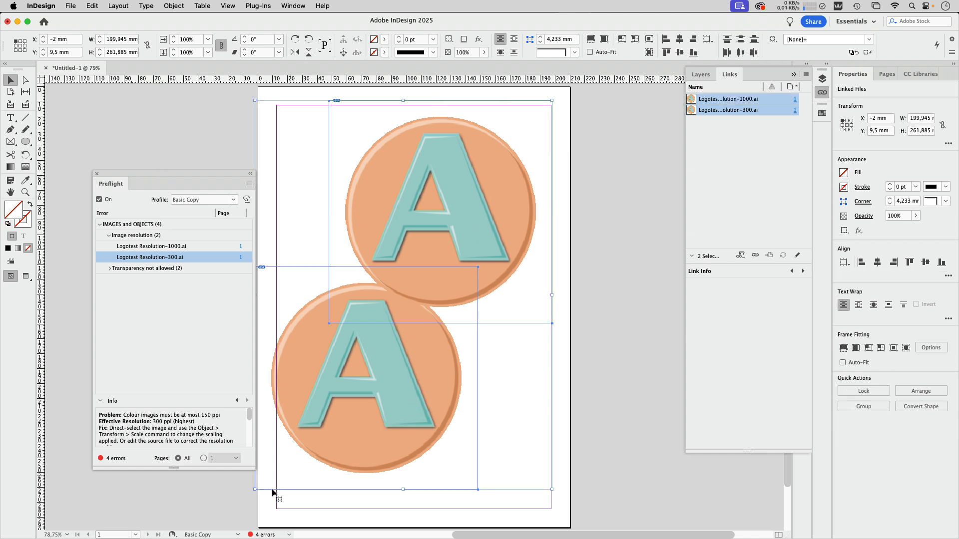
drag(253, 491, 532, 170)
click(595, 145)
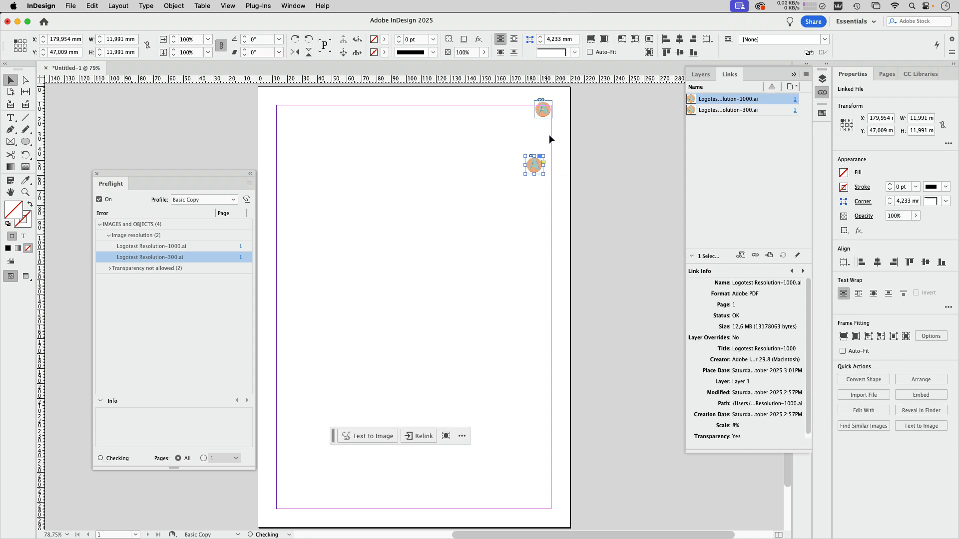
drag(546, 112, 536, 140)
click(571, 191)
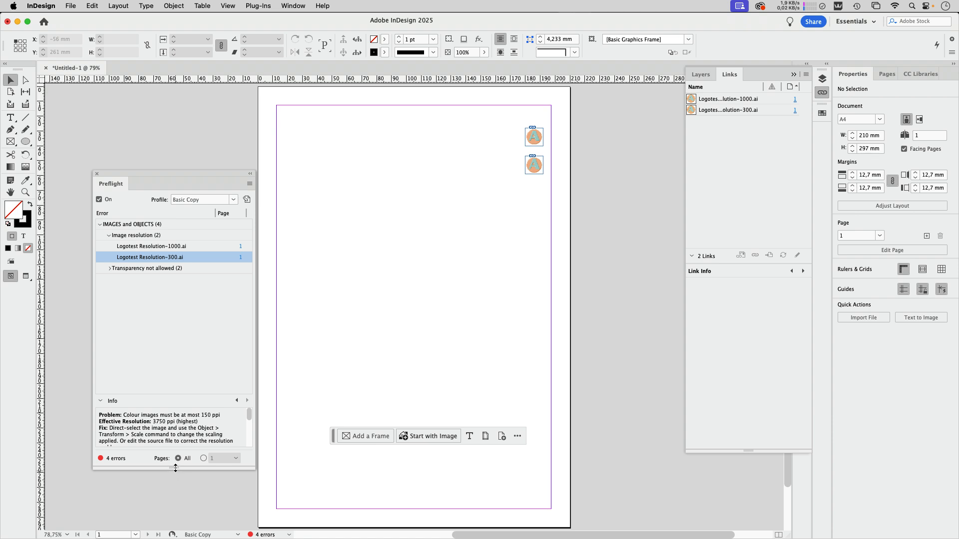
Resize the Preflight panel and inspect the image resolution error for Logotest Resolution-1000.ai
drag(176, 468, 175, 502)
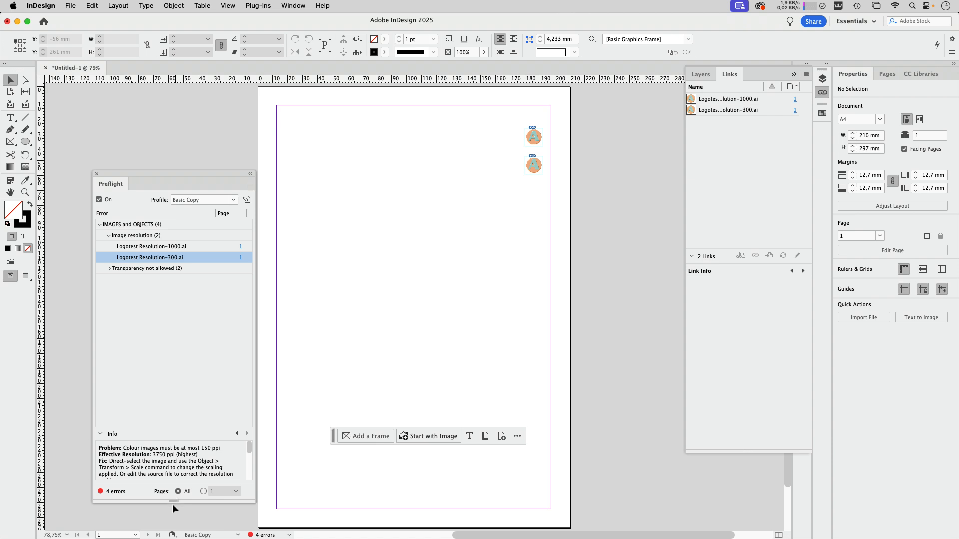
click(205, 246)
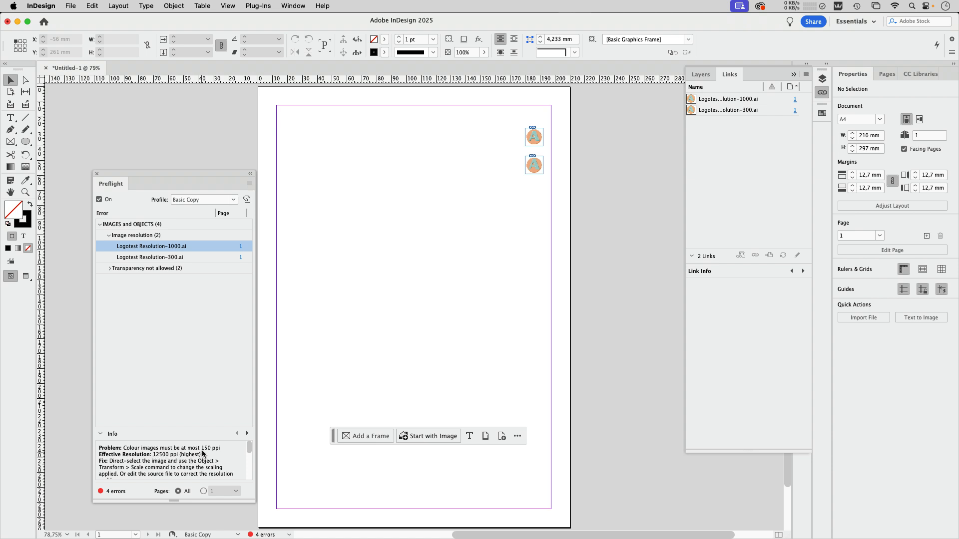
drag(223, 177, 224, 103)
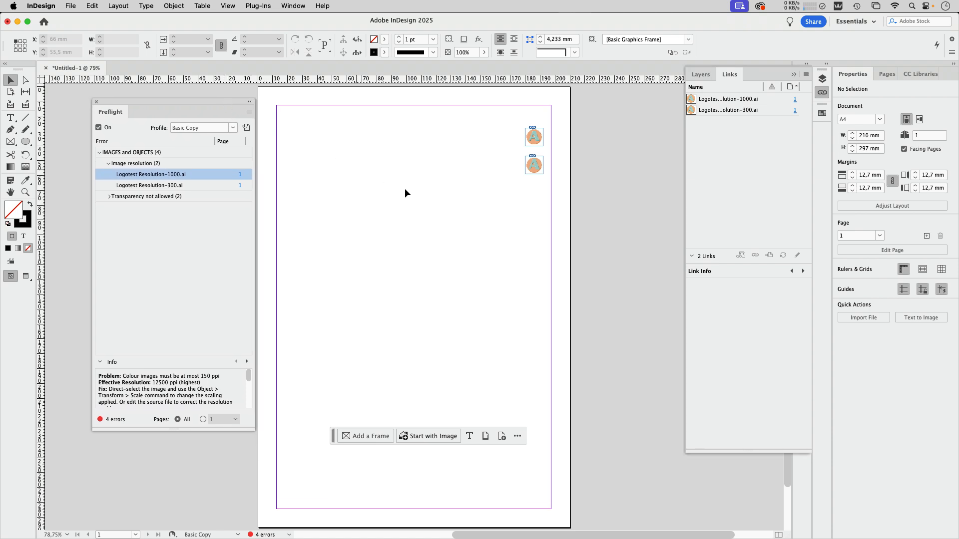